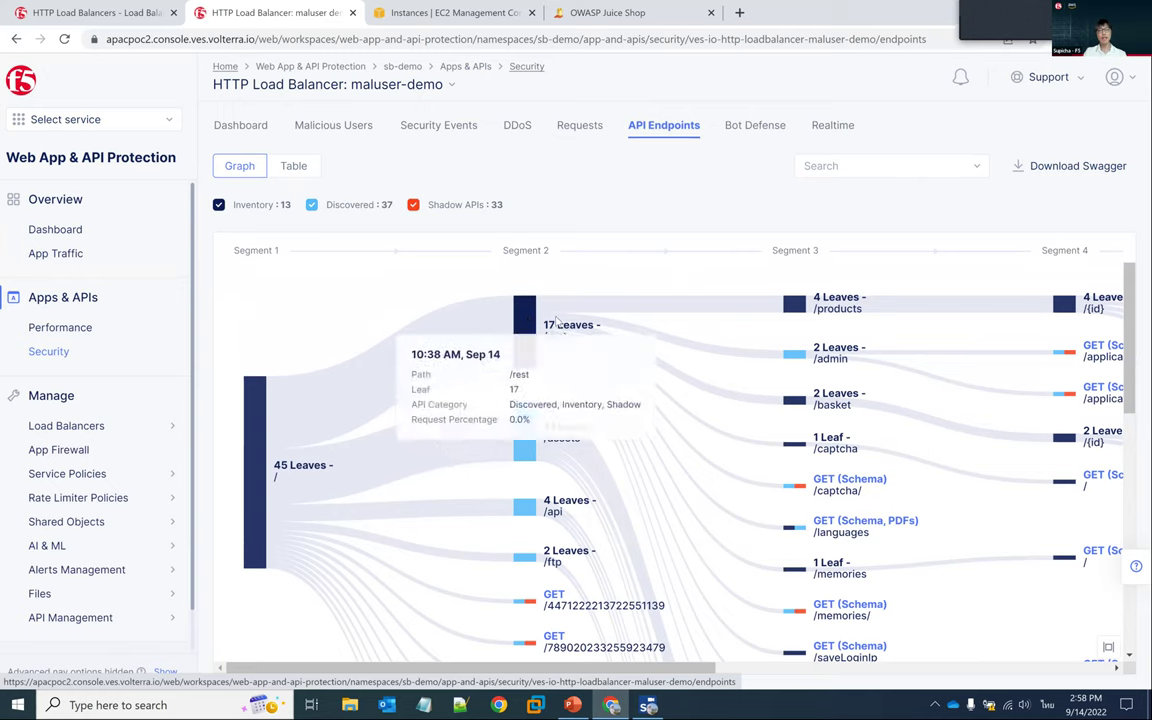
Step: Filter the API endpoint graph to Shadow APIs, inspect a GET endpoint under /assets, and restore the hidden categories
mouse_move(530, 334)
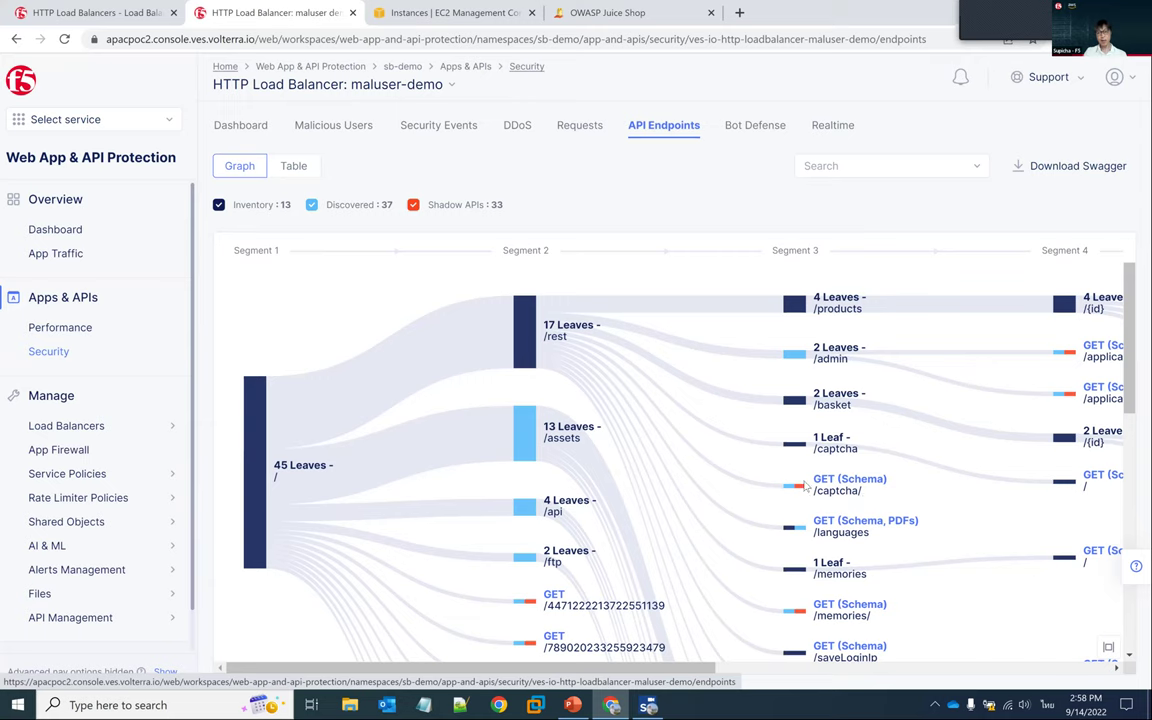
left_click(306, 205)
left_click(219, 204)
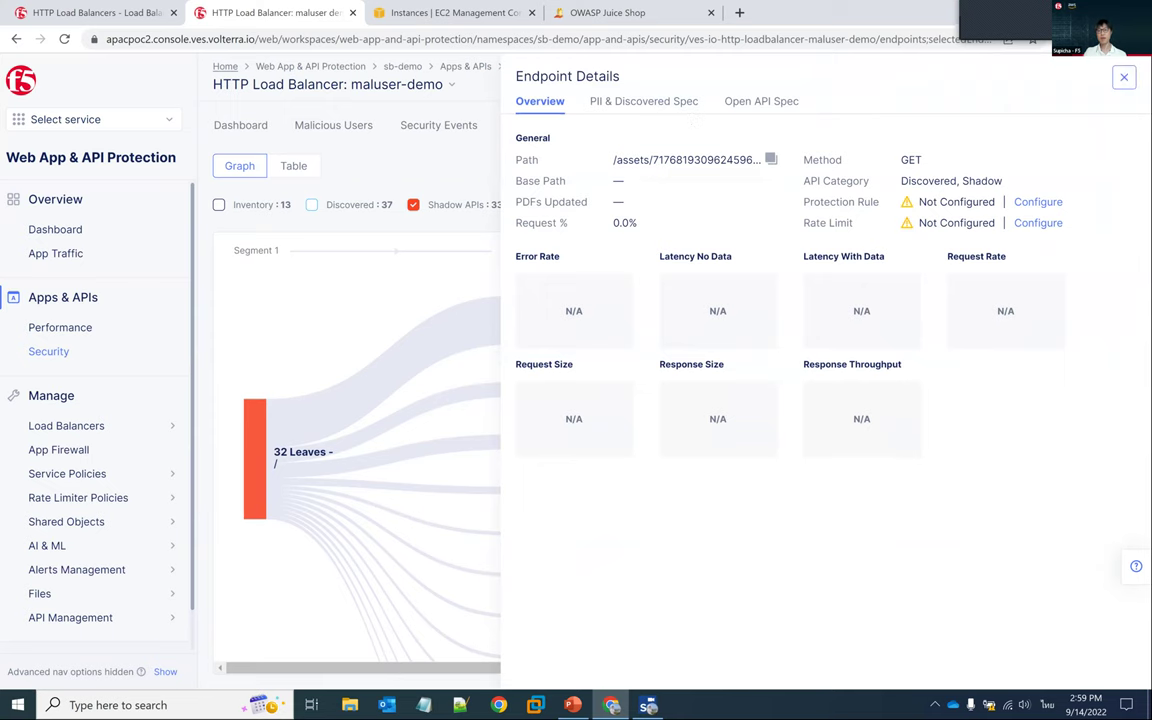
left_click(1124, 77)
left_click(220, 205)
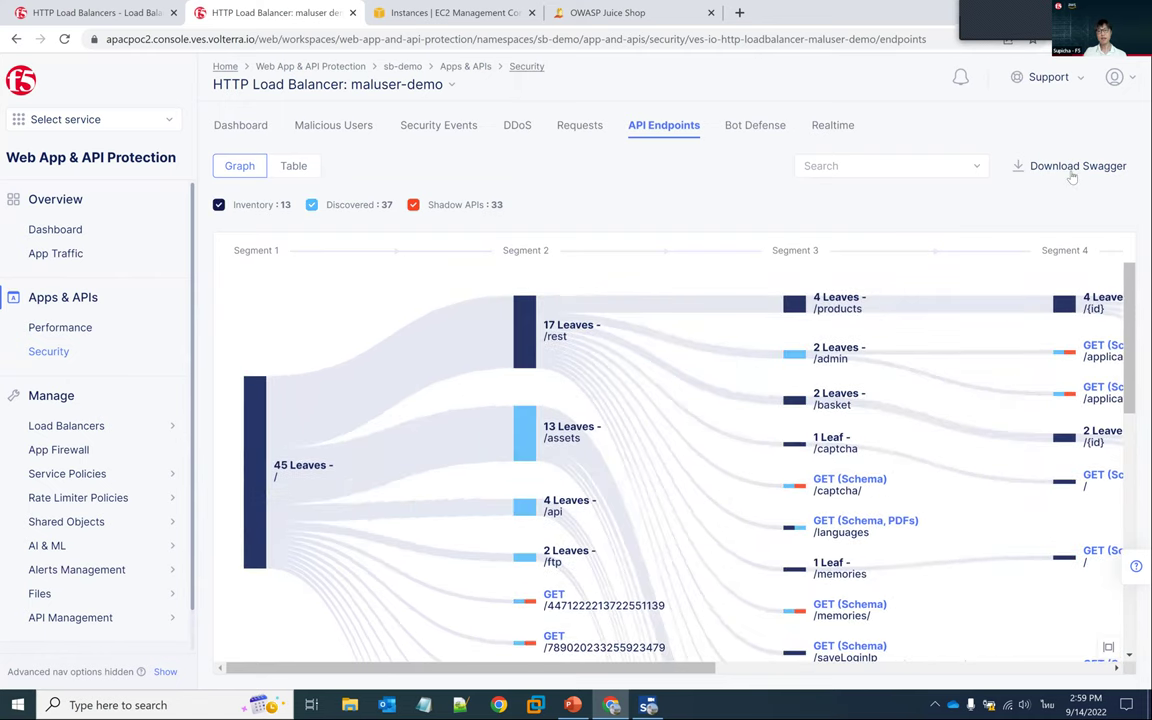
Step: Download the Swagger file of the maluser-demo load balancer's API endpoints and dismiss the download bar
left_click(1072, 167)
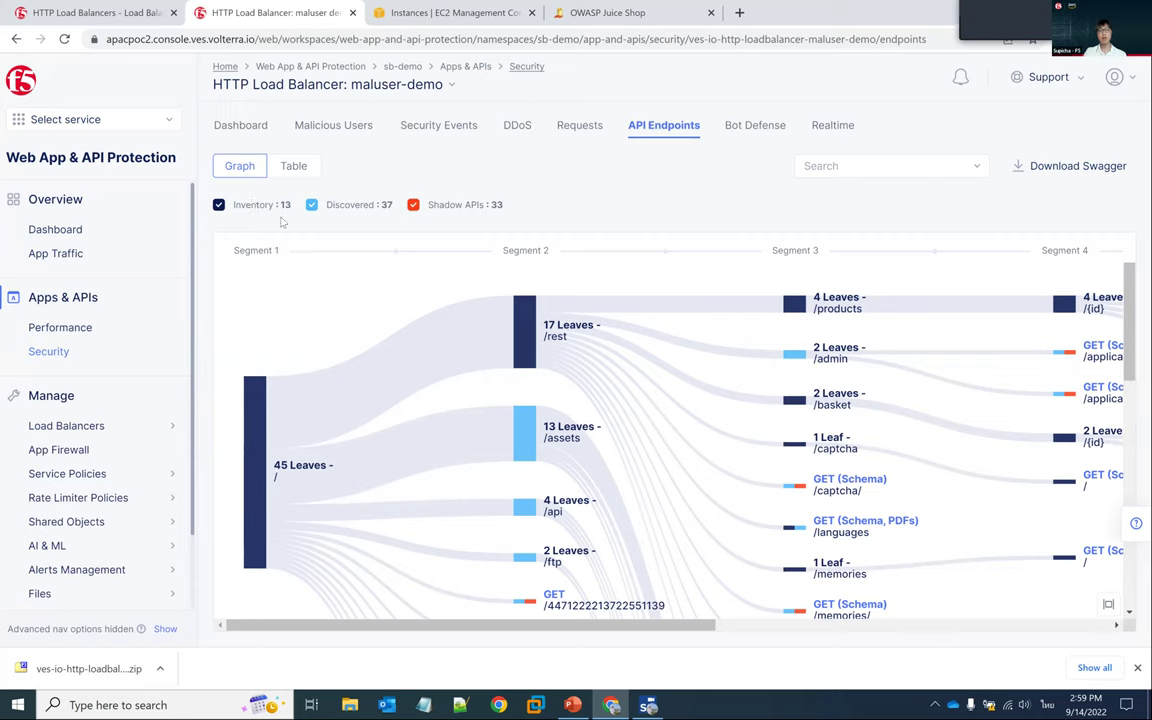
left_click(1137, 667)
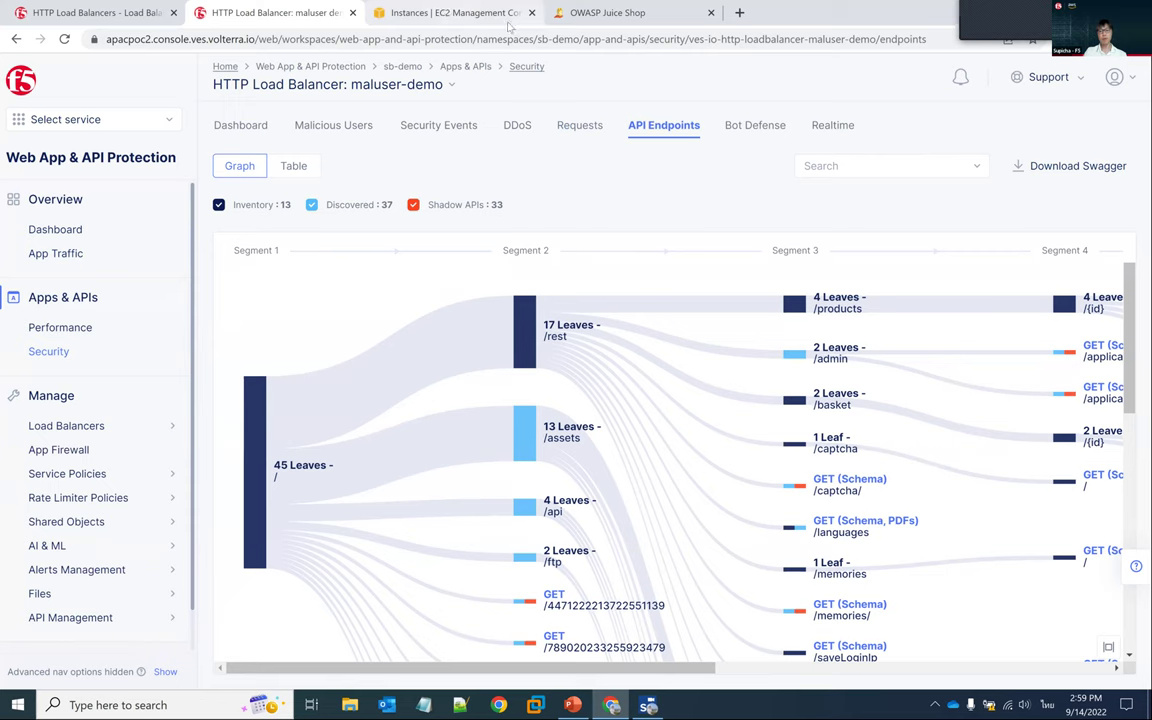
Step: Close the OWASP Juice Shop and maluser-demo pages and return to the HTTP Load Balancers list
left_click(388, 18)
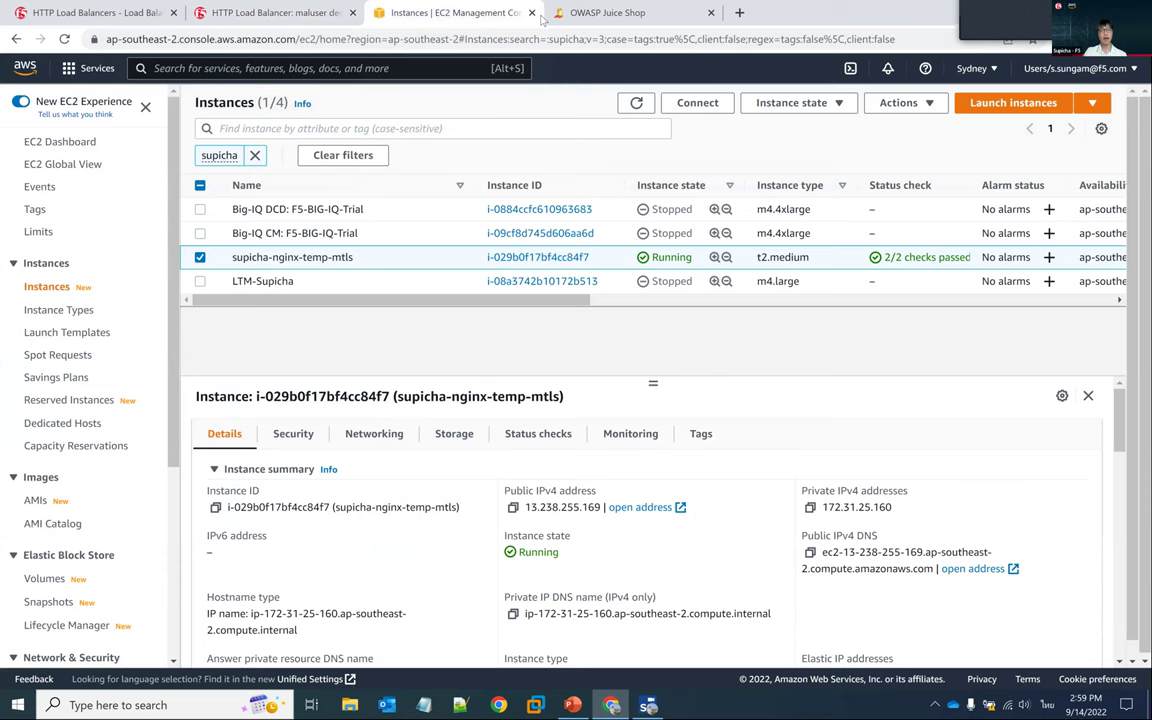
left_click(710, 13)
left_click(325, 14)
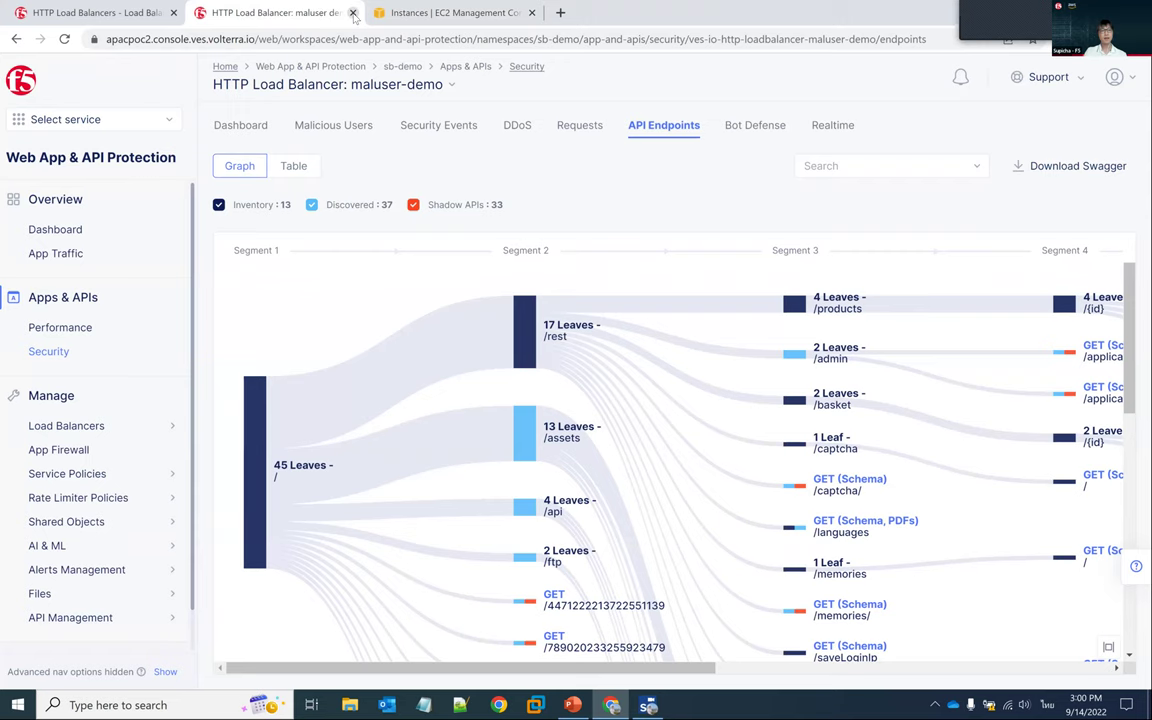
left_click(352, 13)
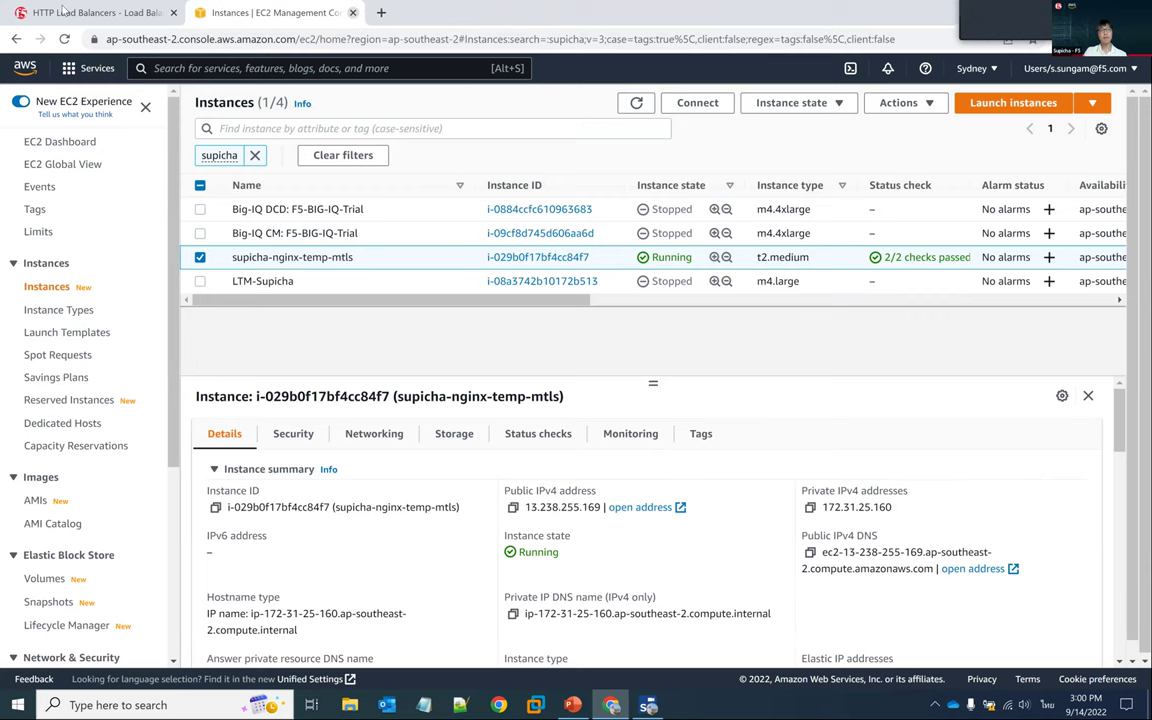
left_click(63, 12)
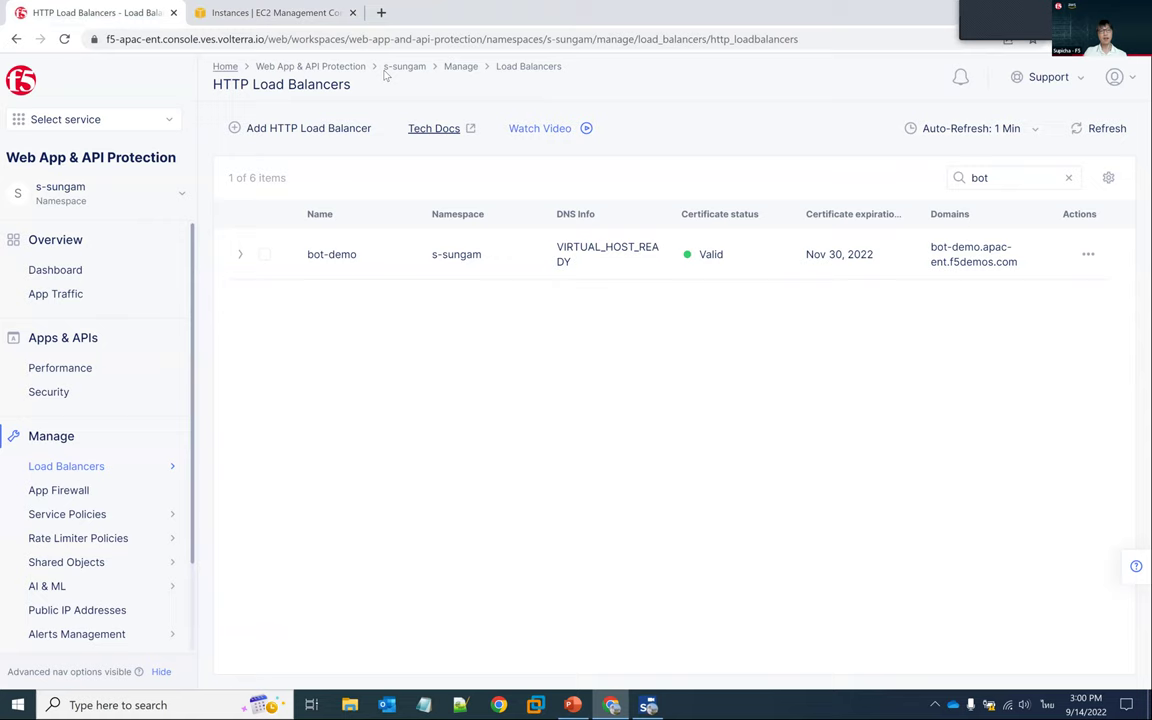
Step: Copy the running nginx instance's public IPv4 address from the EC2 console and open 13.238.255.169 in a new browser tab
left_click(298, 12)
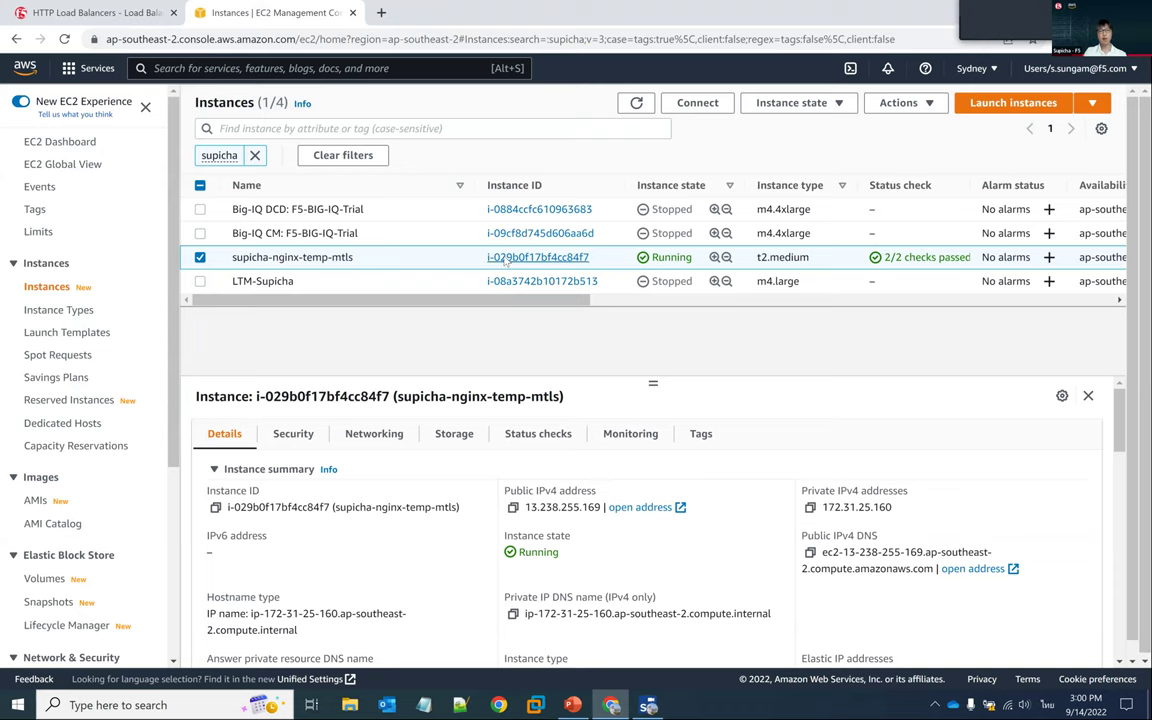
left_click(514, 507)
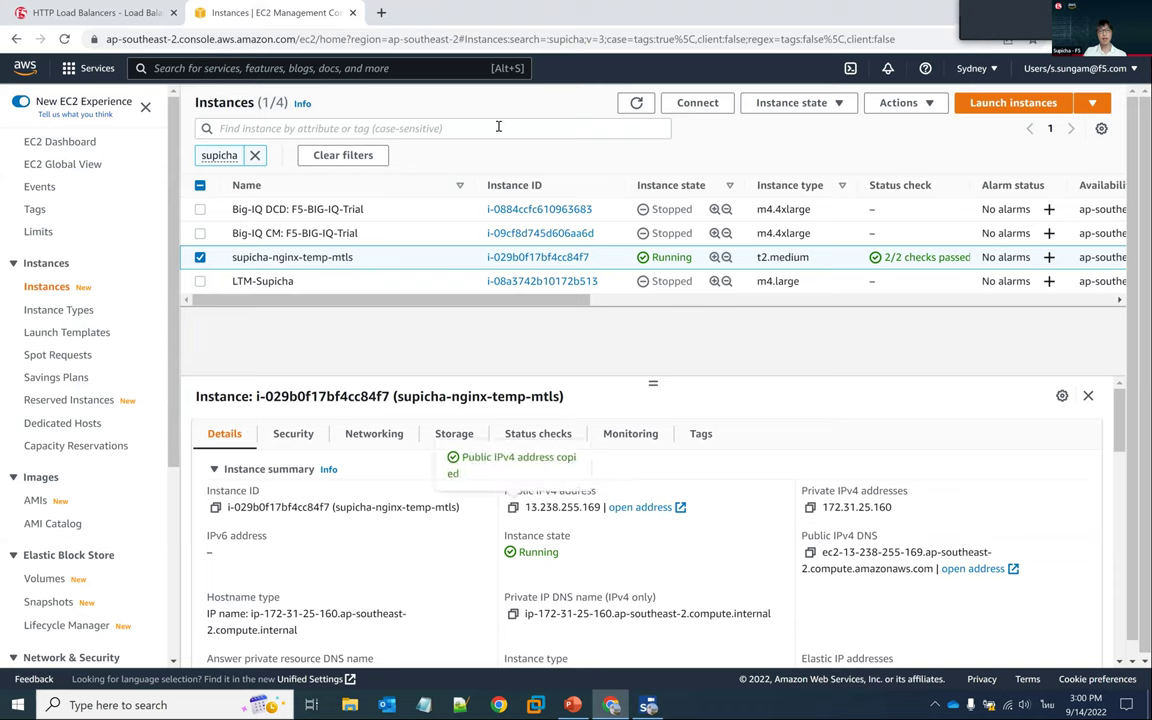
key("ctrl+t")
left_click(420, 39)
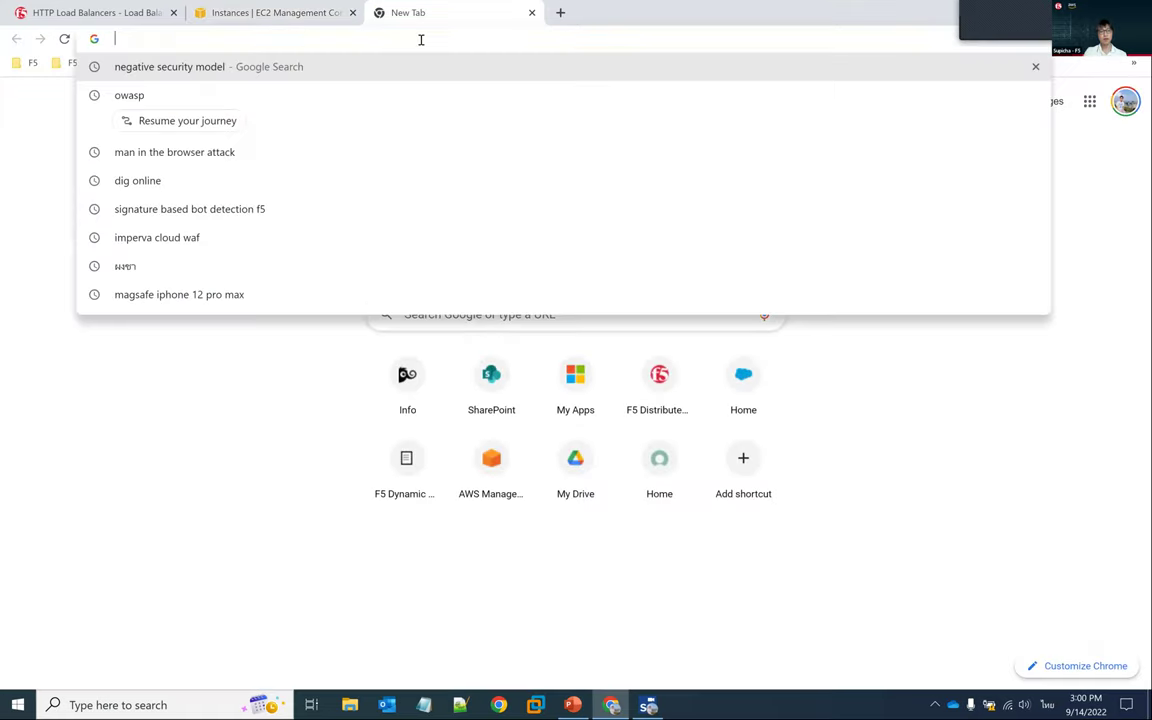
key("ctrl+v")
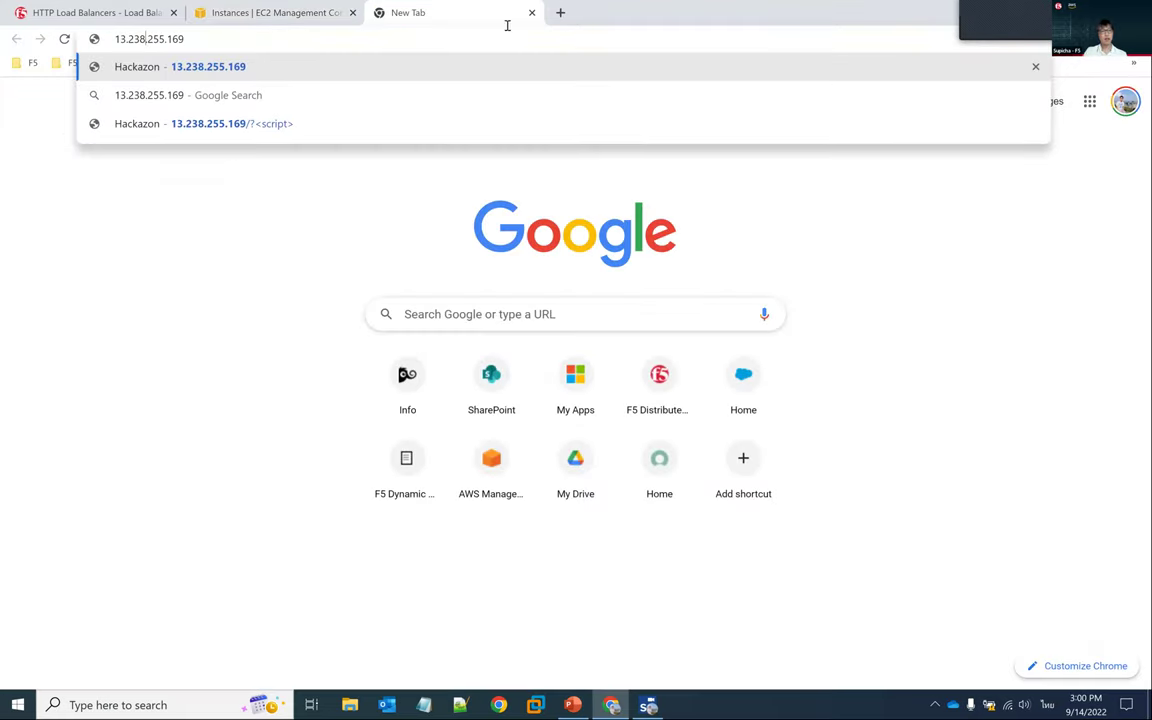
left_click(208, 68)
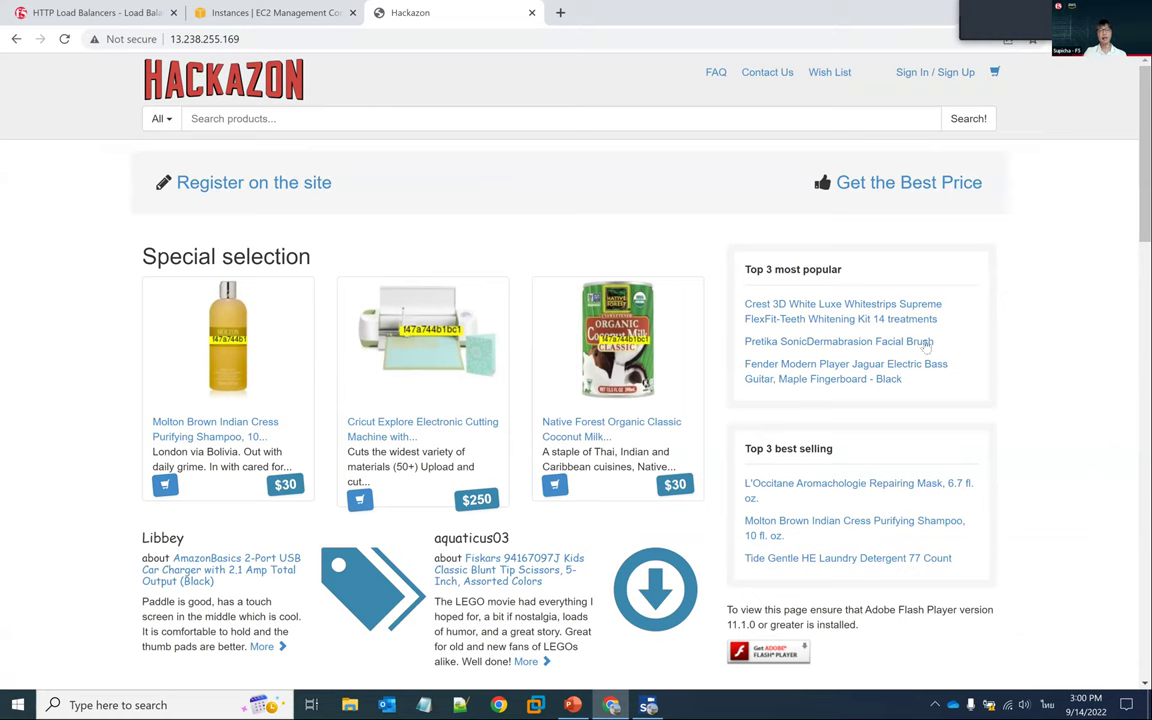
Step: Request the Hackazon site directly by its IP address with a script tag in the query: 13.238.255.169/?<script>
left_click(287, 44)
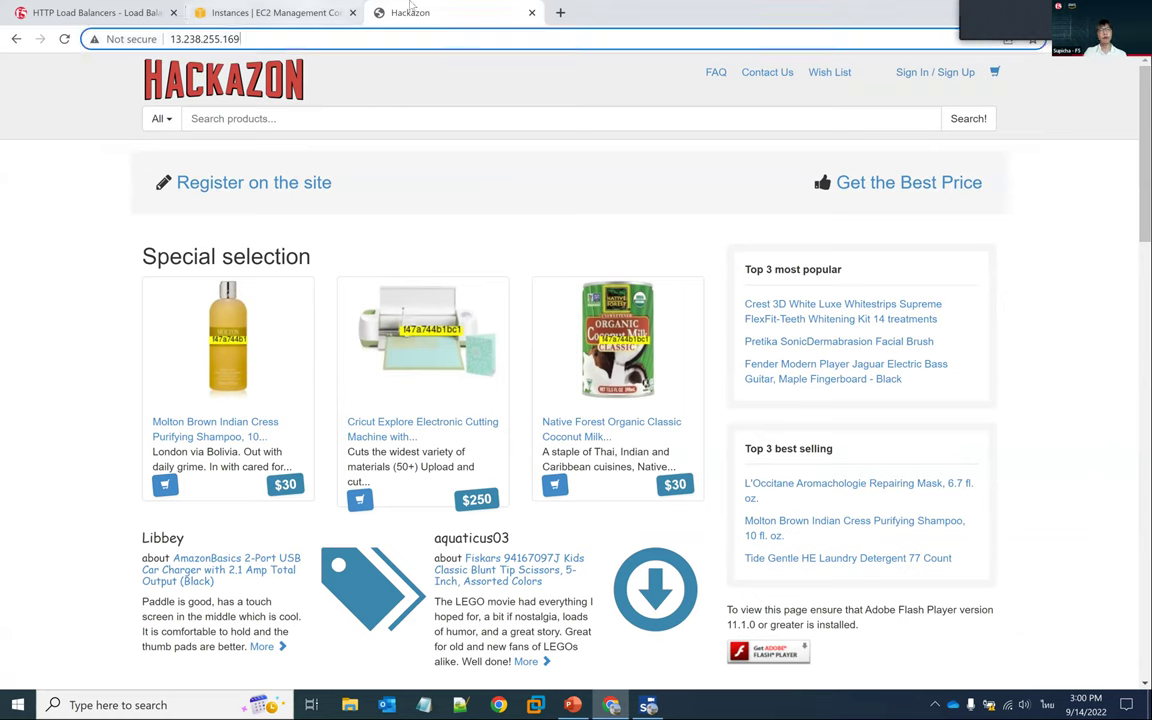
left_click(330, 12)
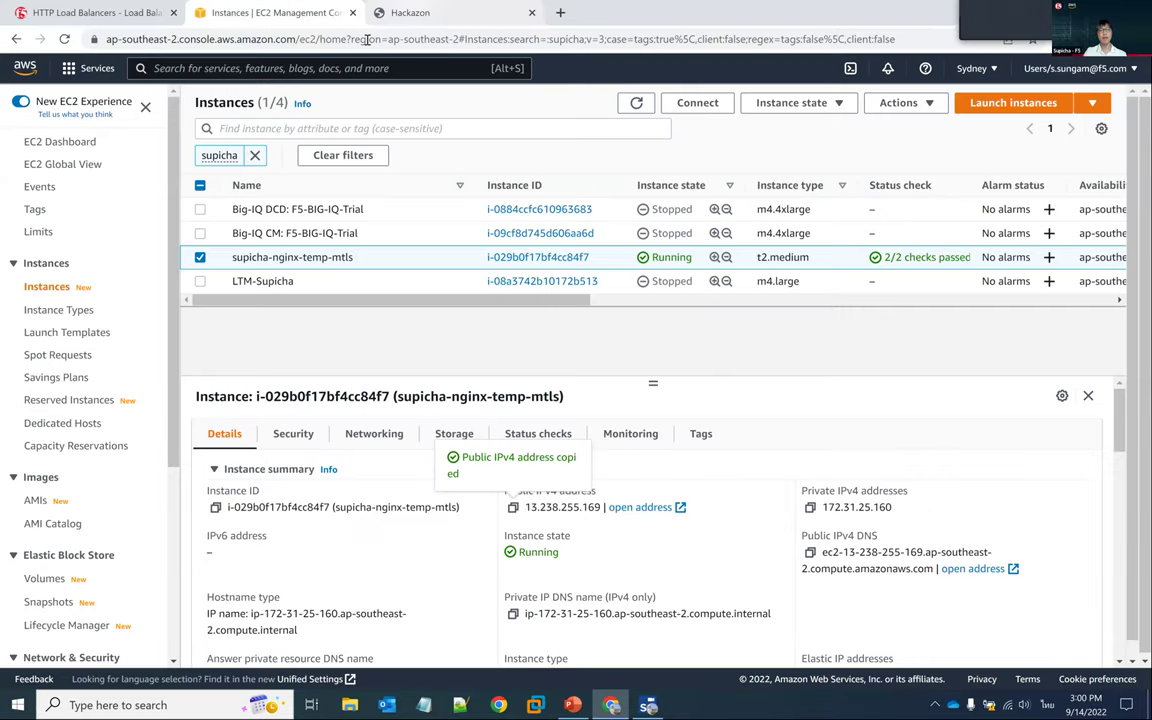
key("ctrl+Tab")
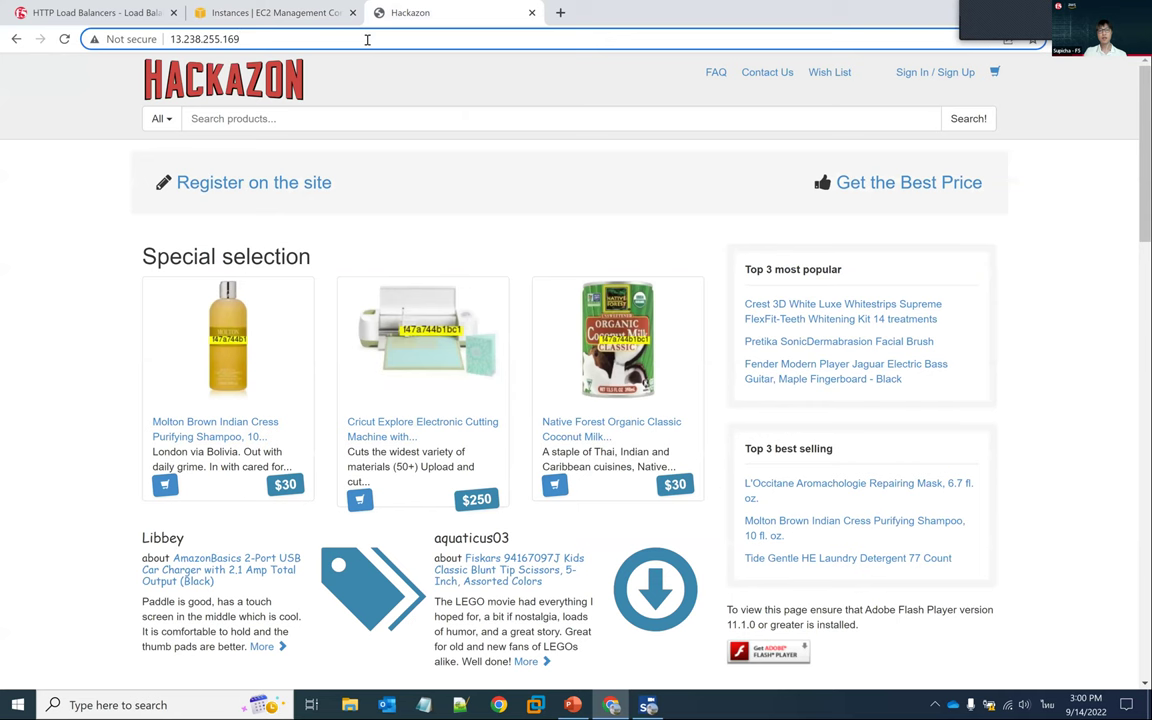
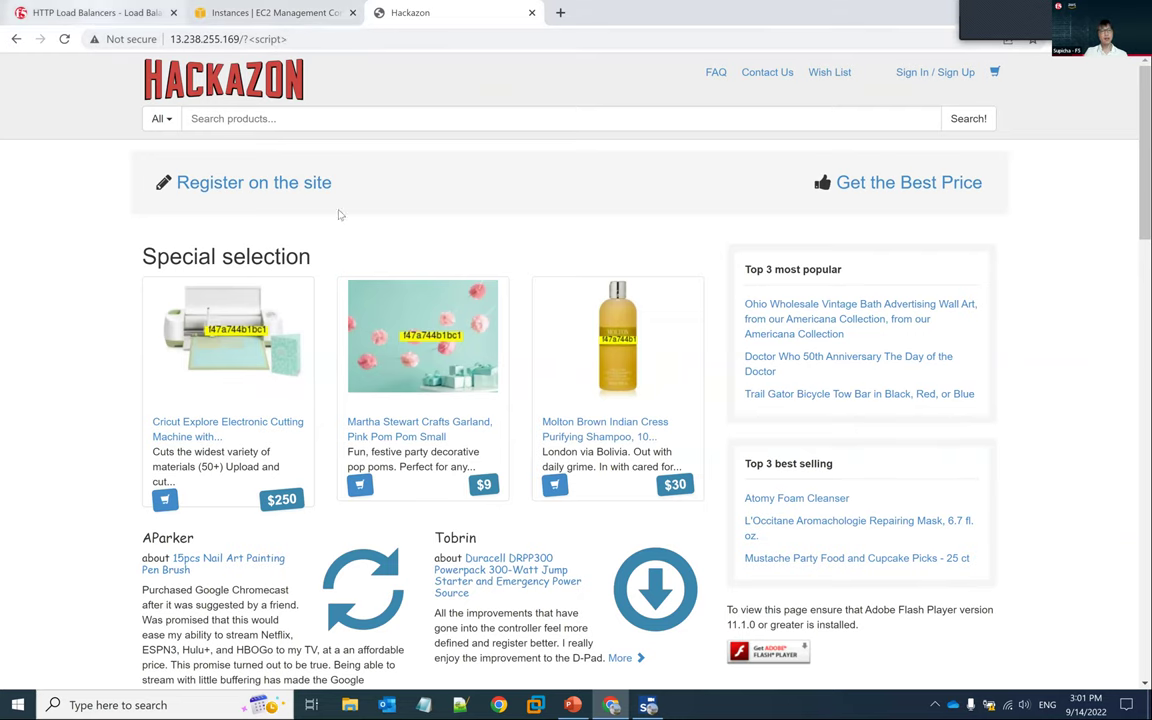
Step: Copy the bot-demo load balancer's domain and open bot-demo.apac-ent.f5demos.com in a new browser tab
key("ctrl+1")
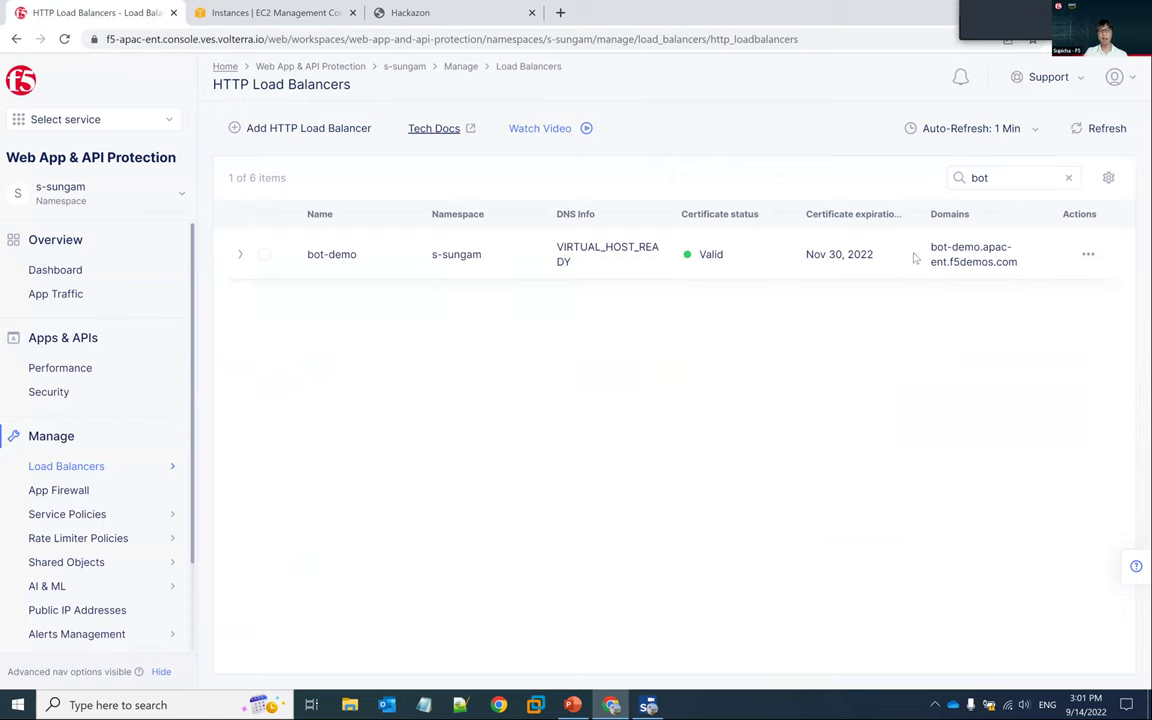
left_click_drag(928, 247, 1023, 268)
key("ctrl+c")
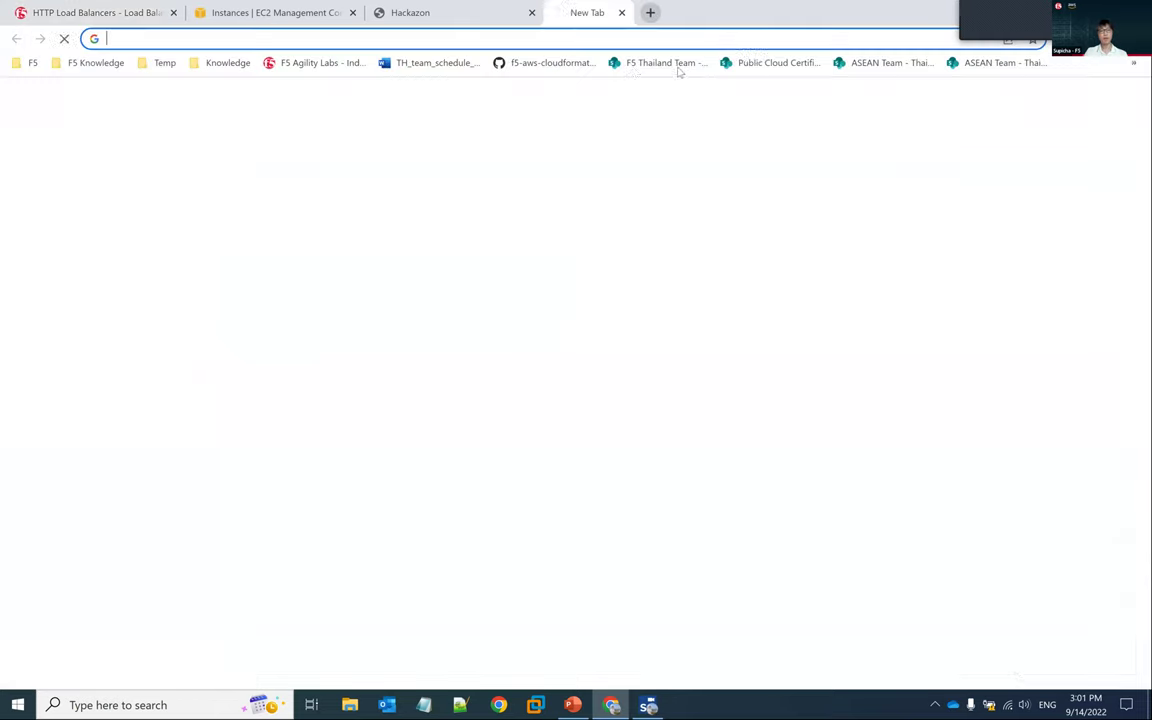
key("ctrl+t")
key("ctrl+v")
key("Return")
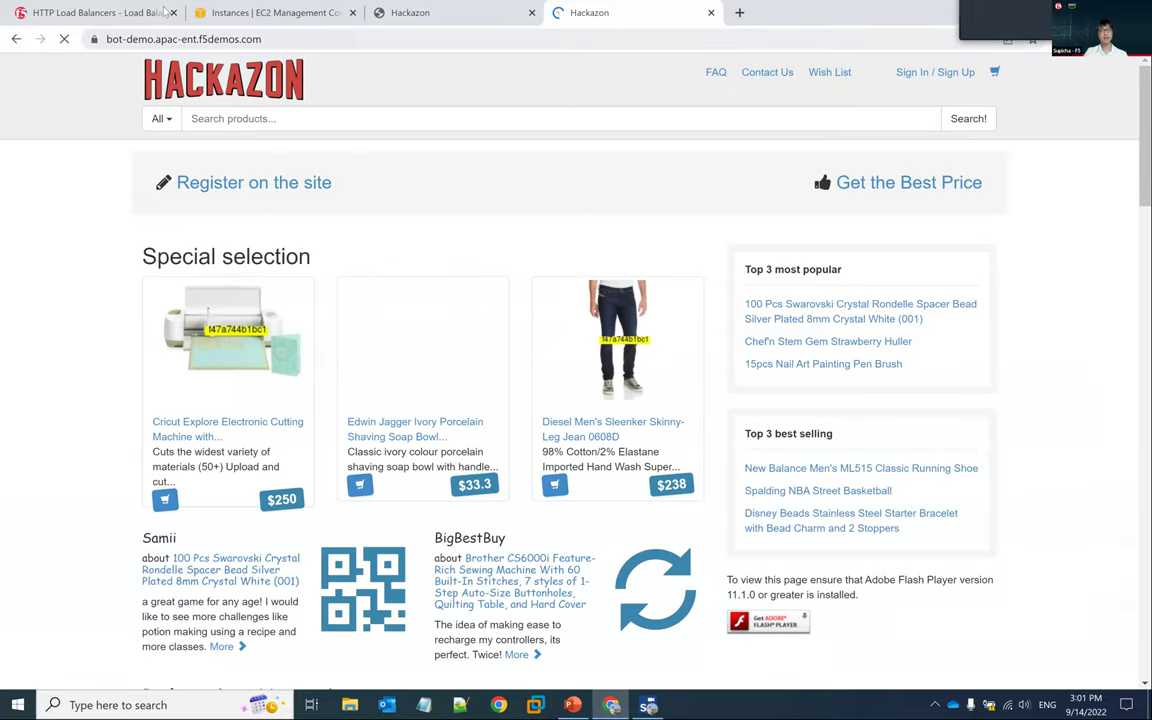
Step: Open the bot-demo load balancer's configuration and check the nginx instance's public IPv4 address in the EC2 console
left_click(130, 8)
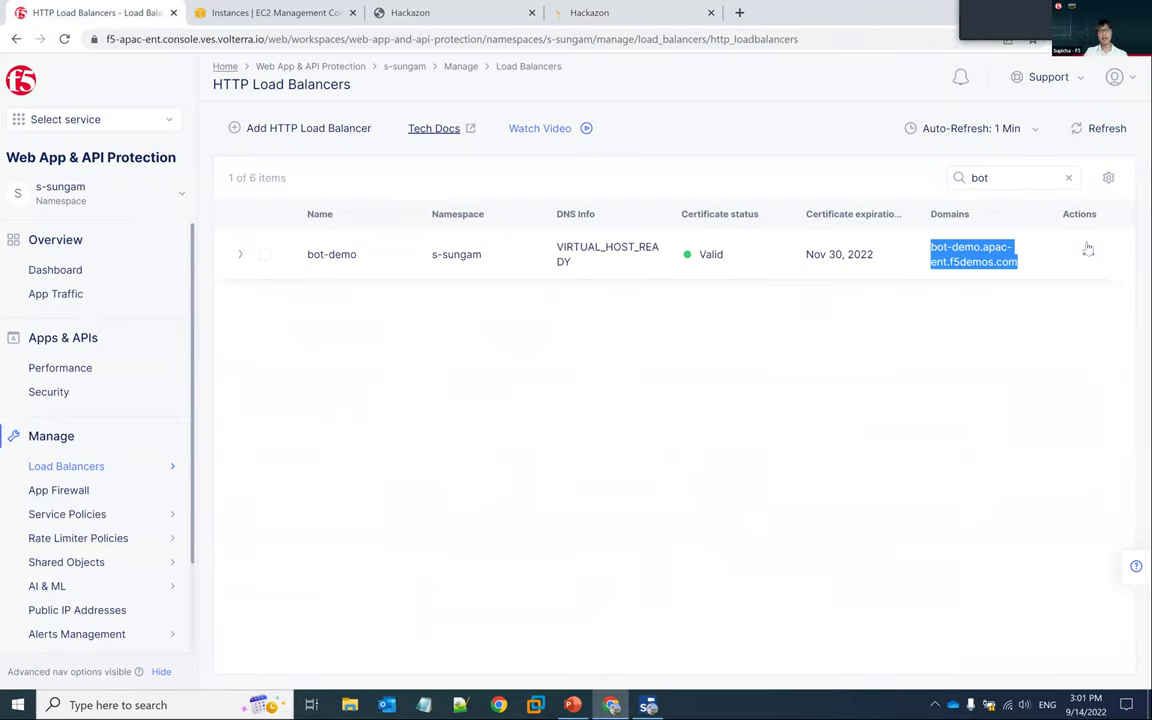
left_click(1088, 252)
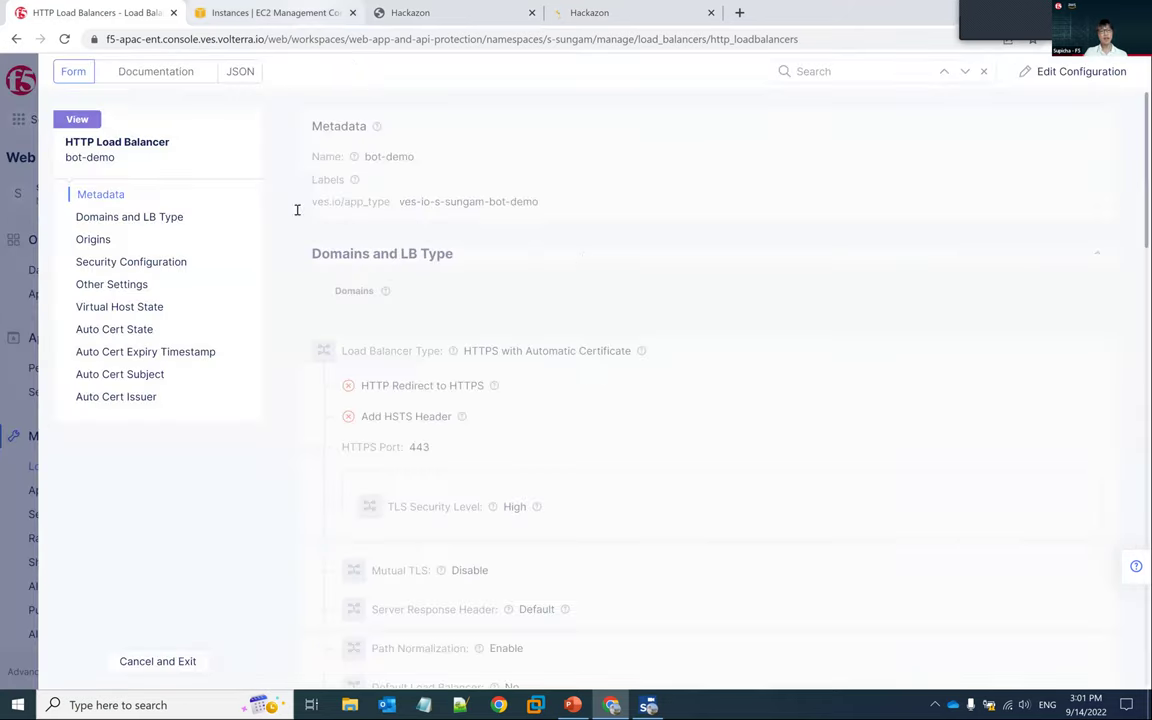
key("ctrl+Tab")
left_click_drag(597, 508, 552, 507)
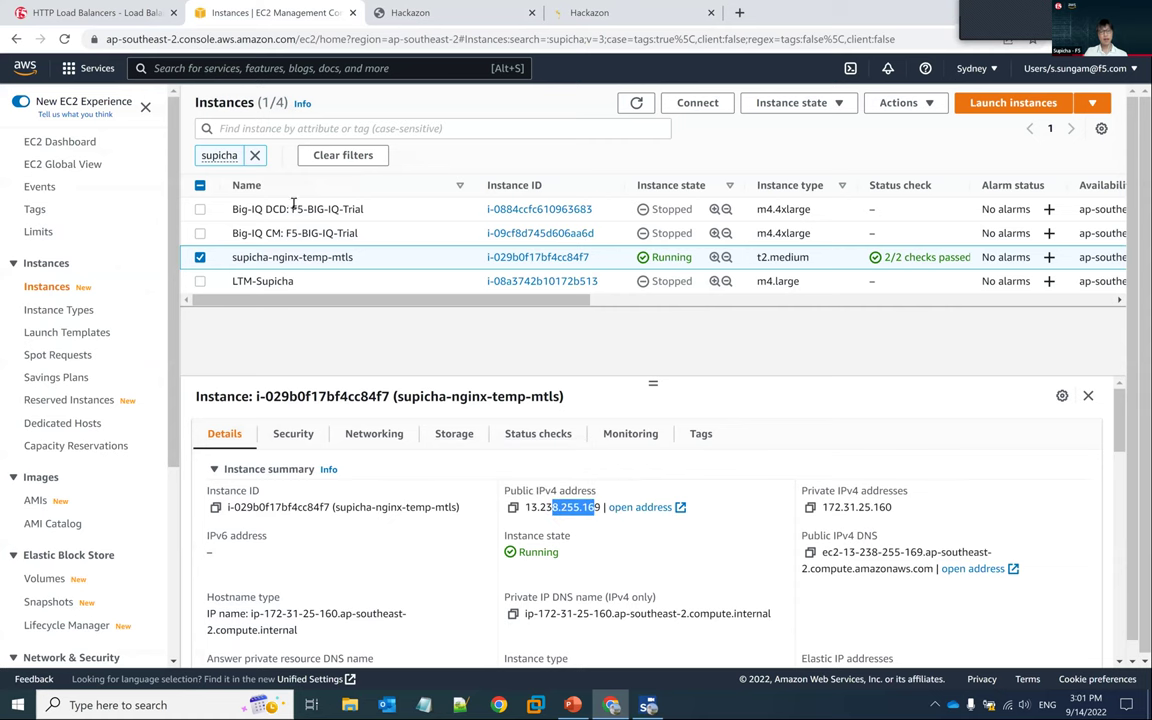
left_click(140, 12)
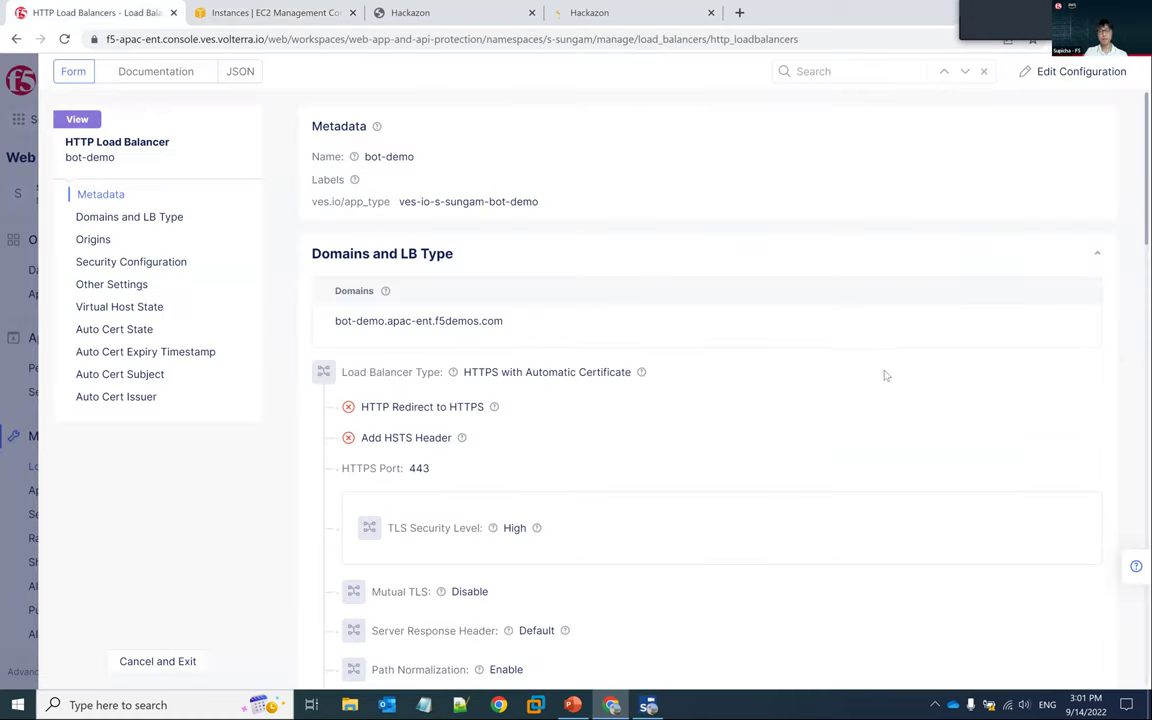
Step: Edit the bot-demo load balancer and view the bot-demo-origin pool, comparing its origin server IP with the EC2 instance's public address
scroll(769, 442, "down", 7)
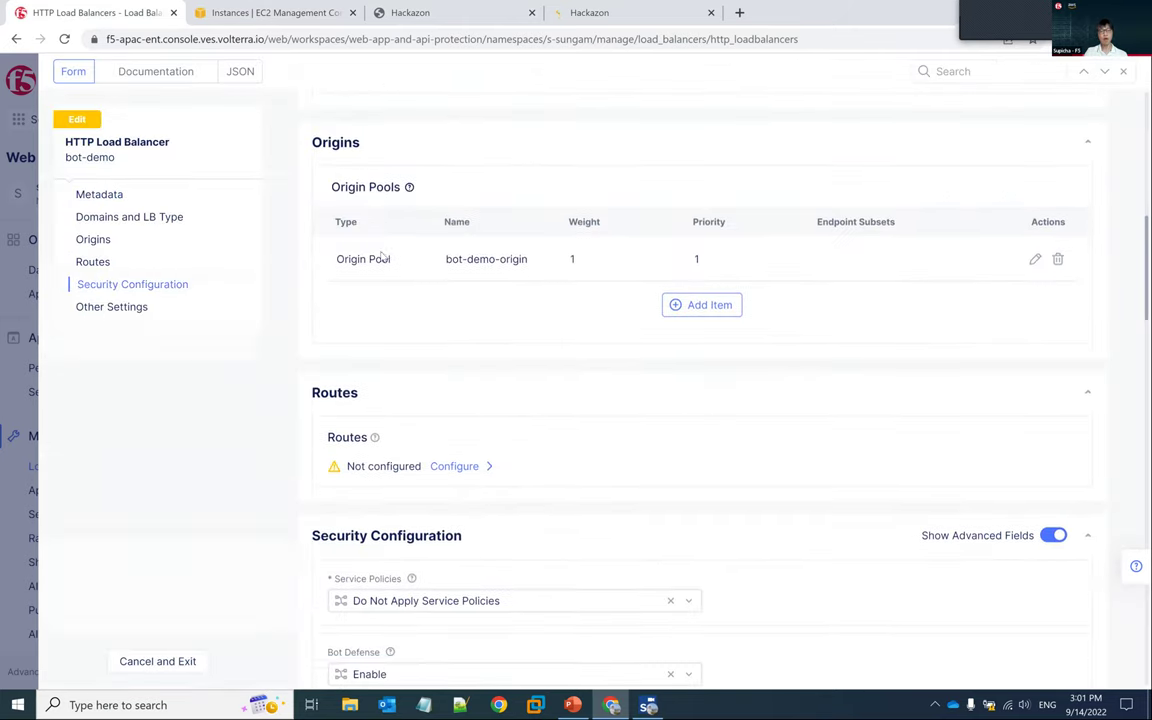
left_click(1034, 261)
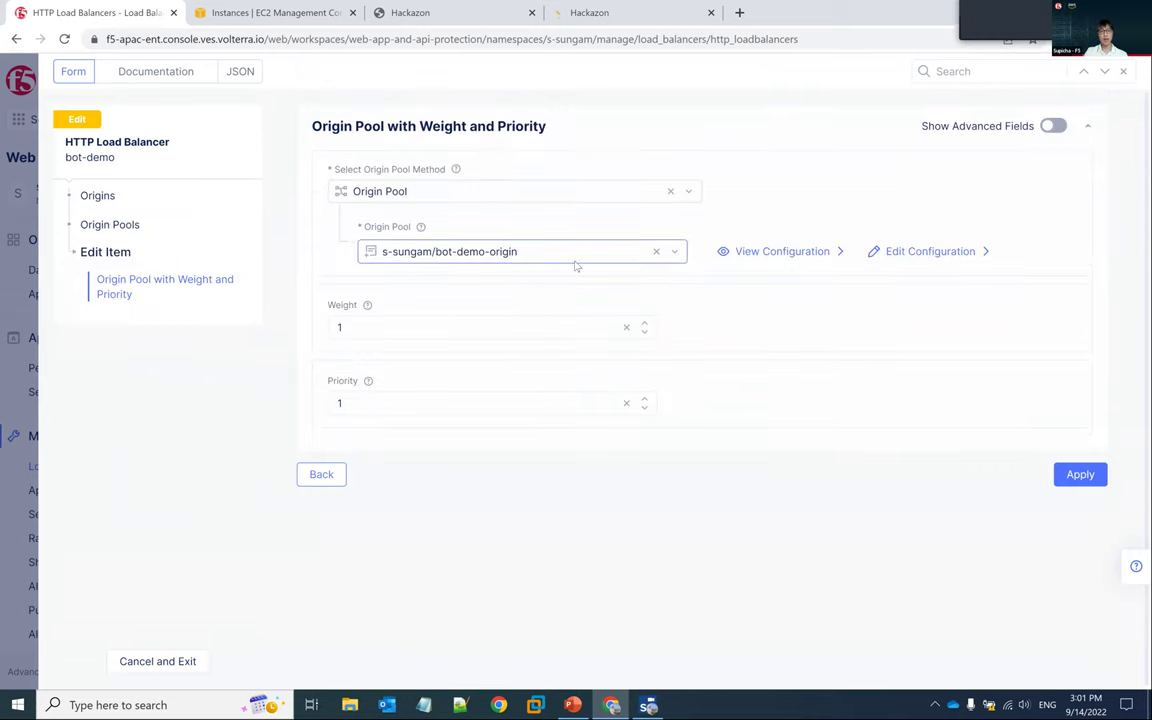
left_click(760, 255)
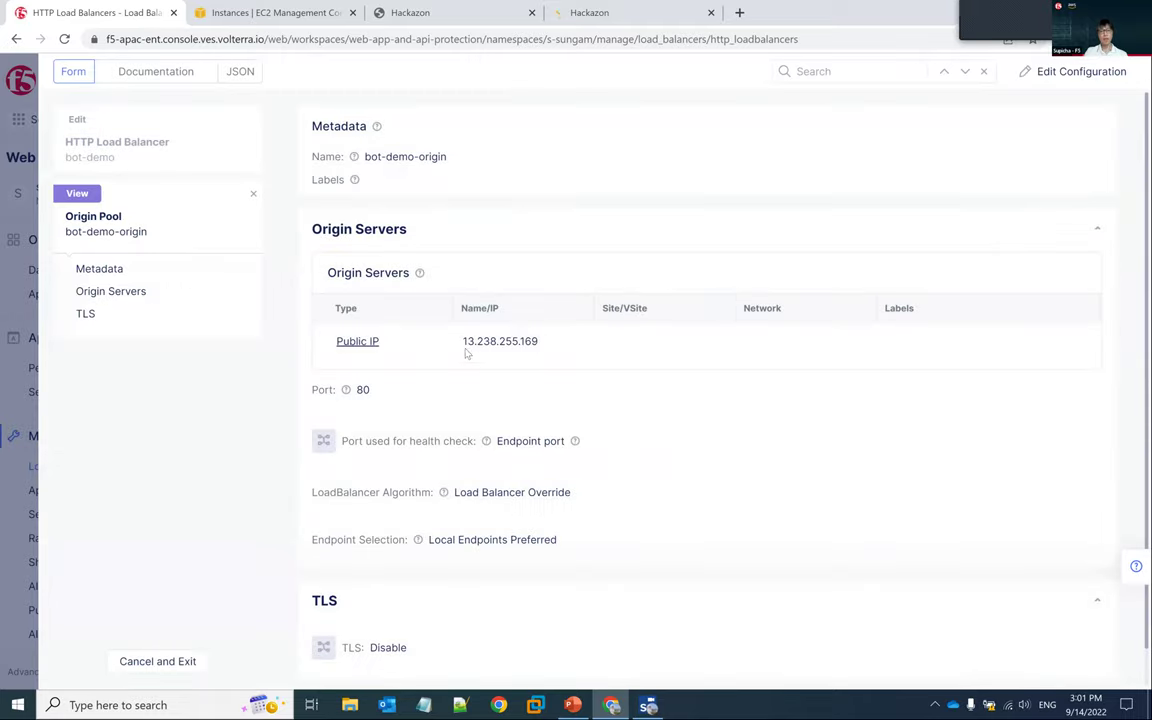
double_click(495, 341)
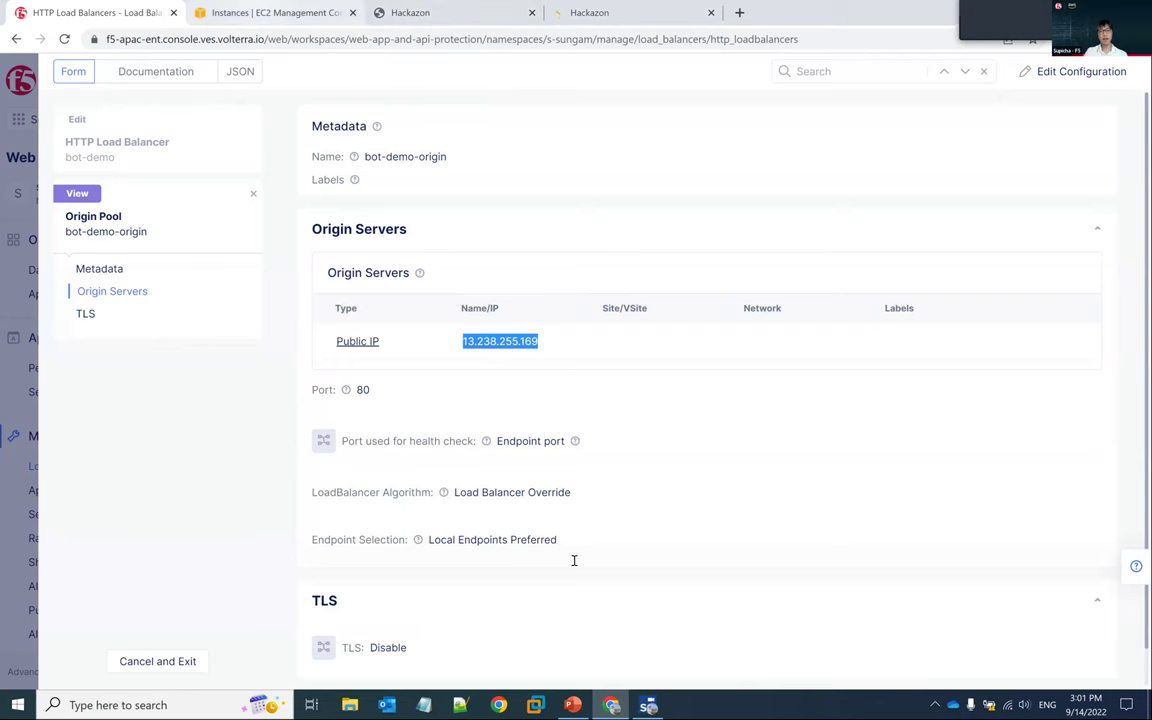
key("ctrl+Tab")
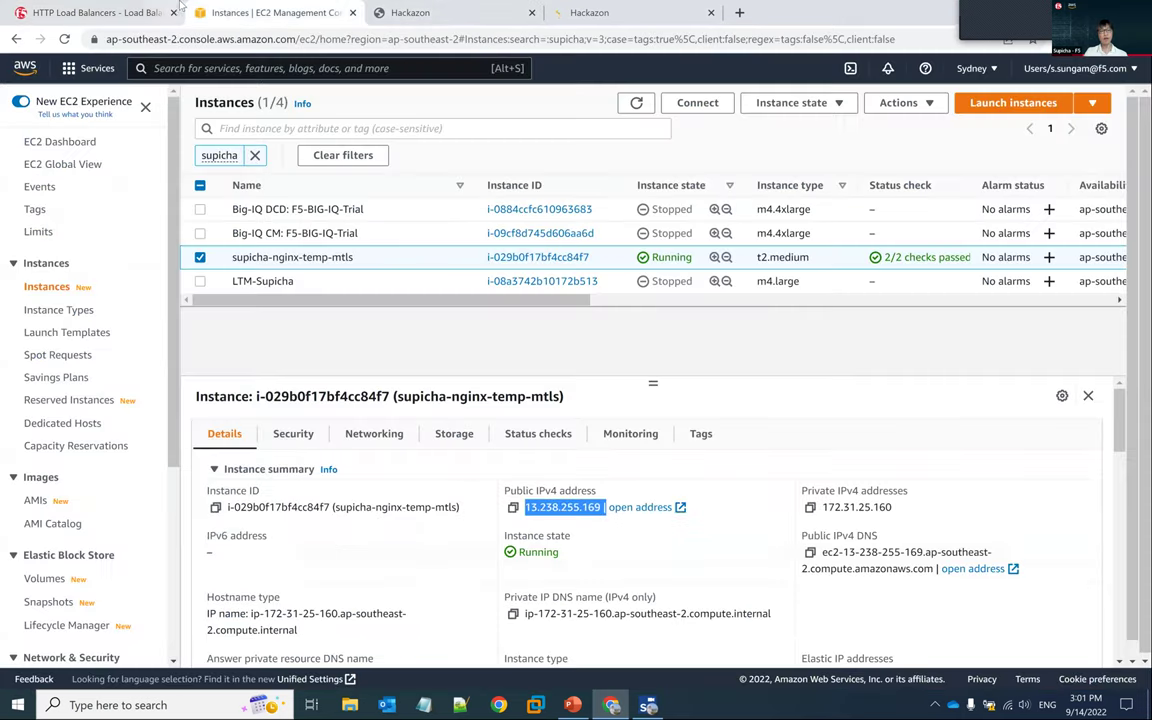
key("ctrl+shift+Tab")
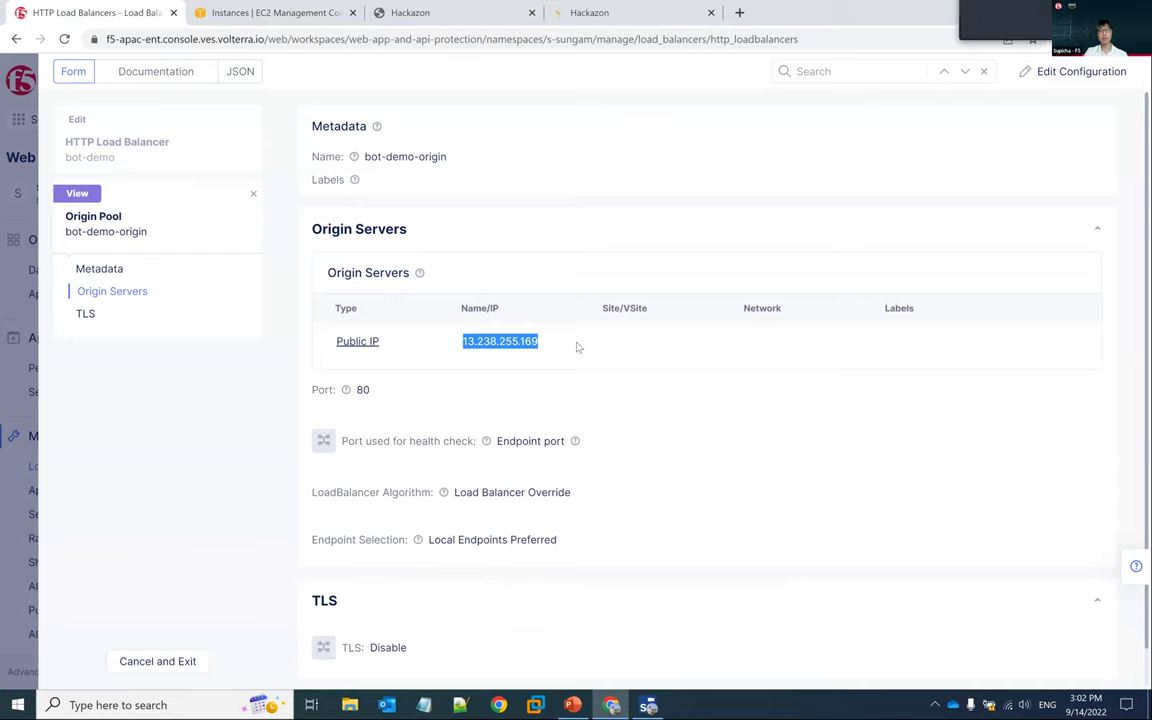
Step: Leave the origin pool settings and open the Bot Defense policy configuration of the bot-demo load balancer
scroll(577, 347, "down", 1)
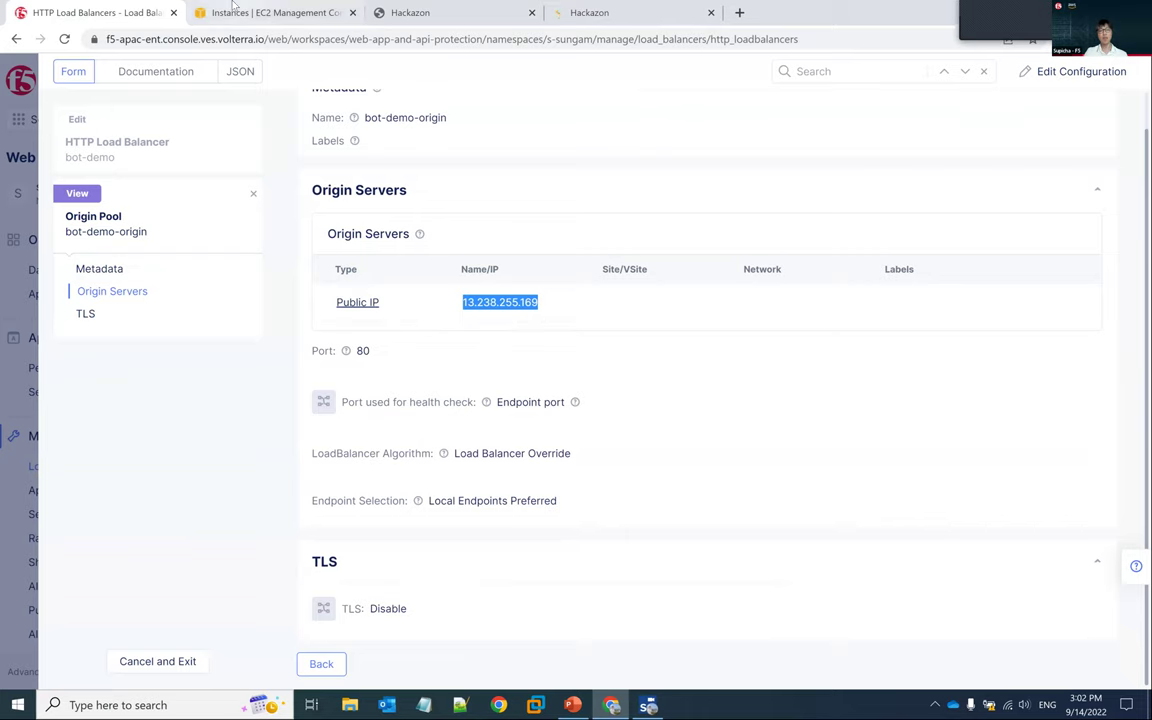
left_click(321, 664)
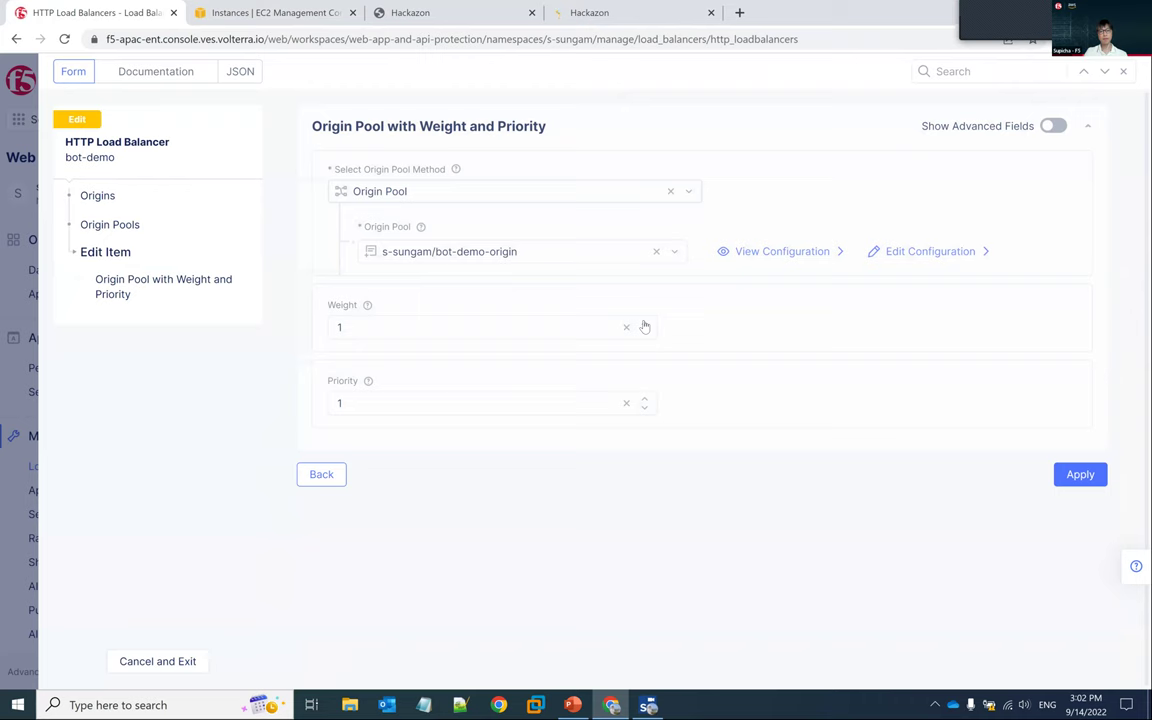
left_click(341, 477)
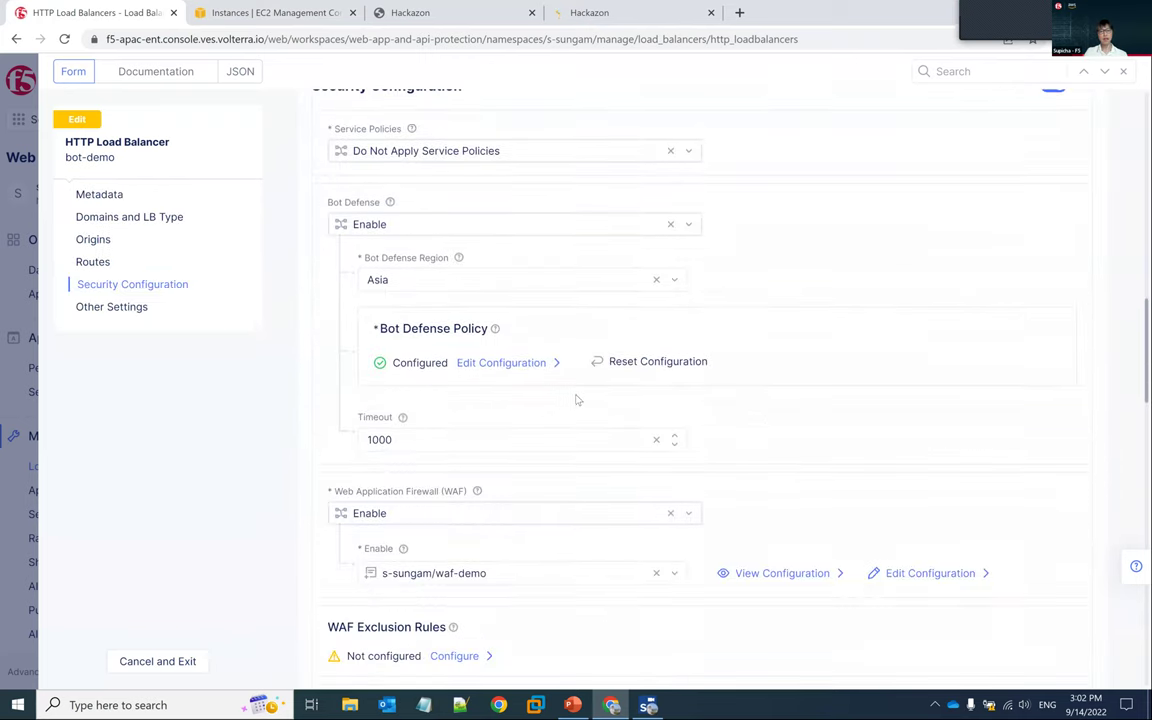
left_click(517, 366)
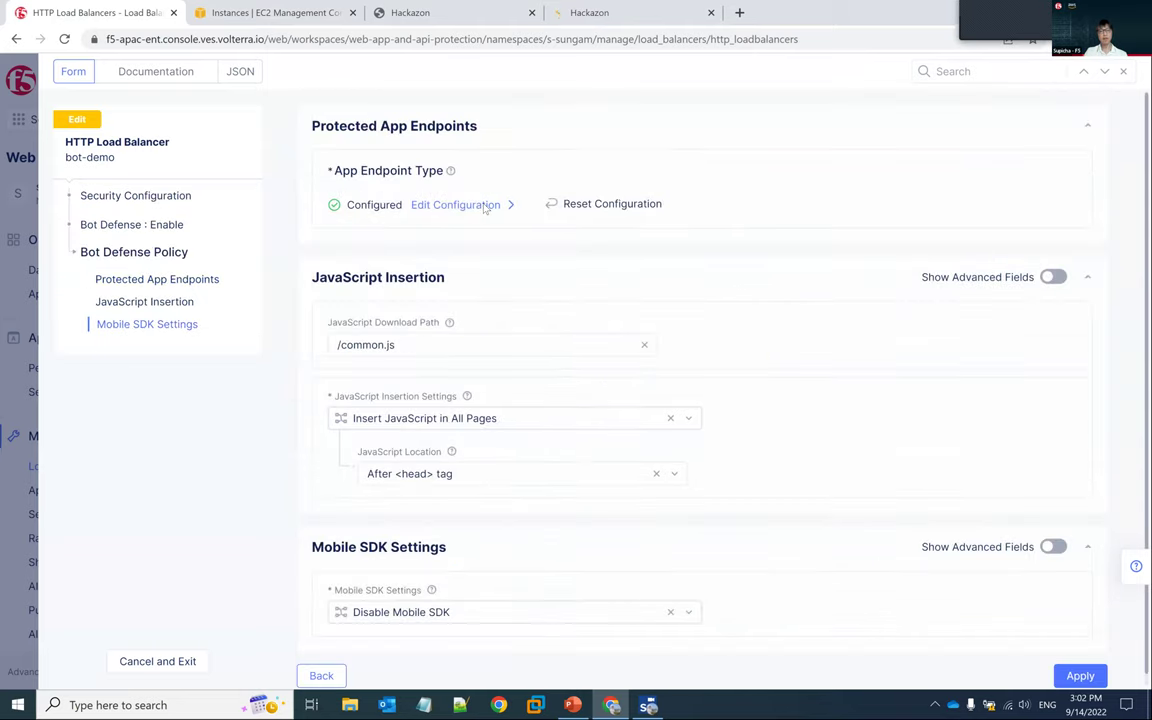
Step: Inspect the protected app endpoint's path prefix and method in the Bot Defense policy, and return to the load balancer form
left_click(483, 206)
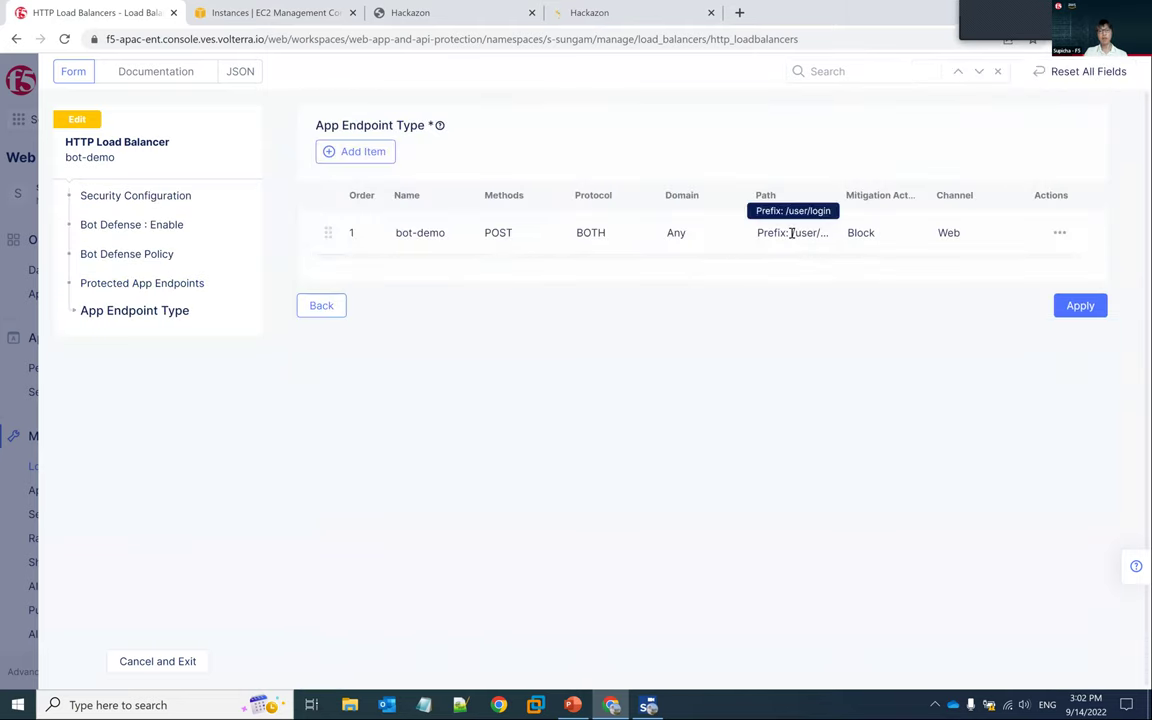
left_click_drag(793, 232, 833, 232)
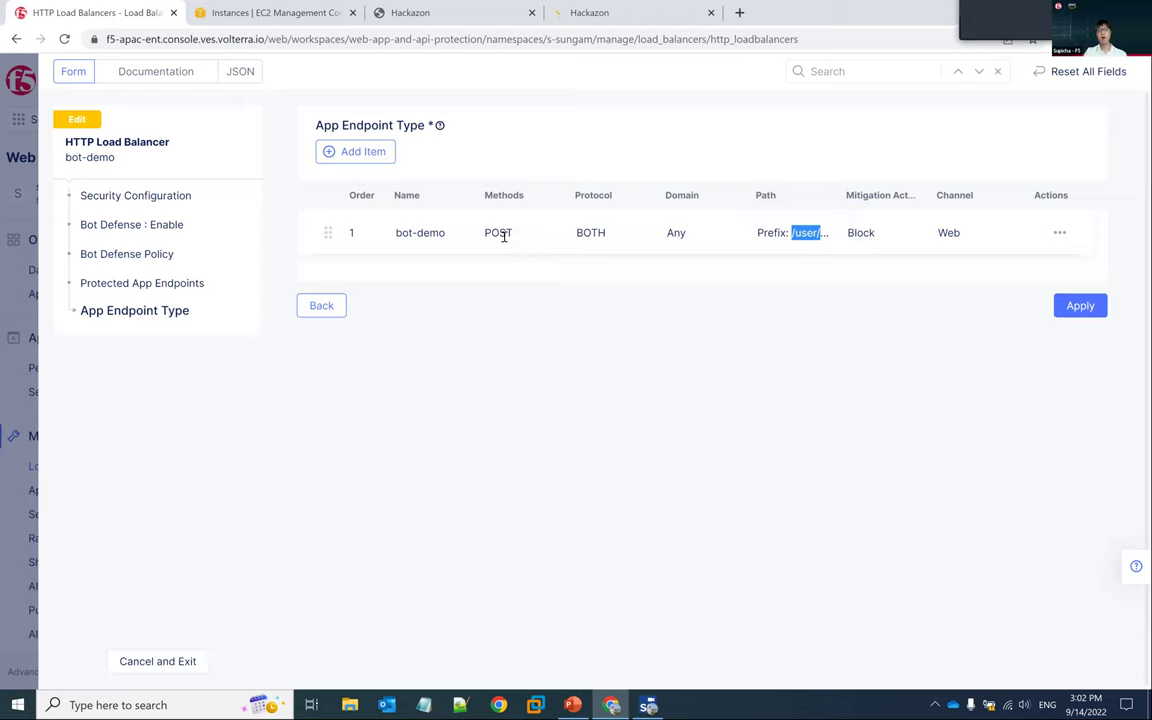
left_click(321, 305)
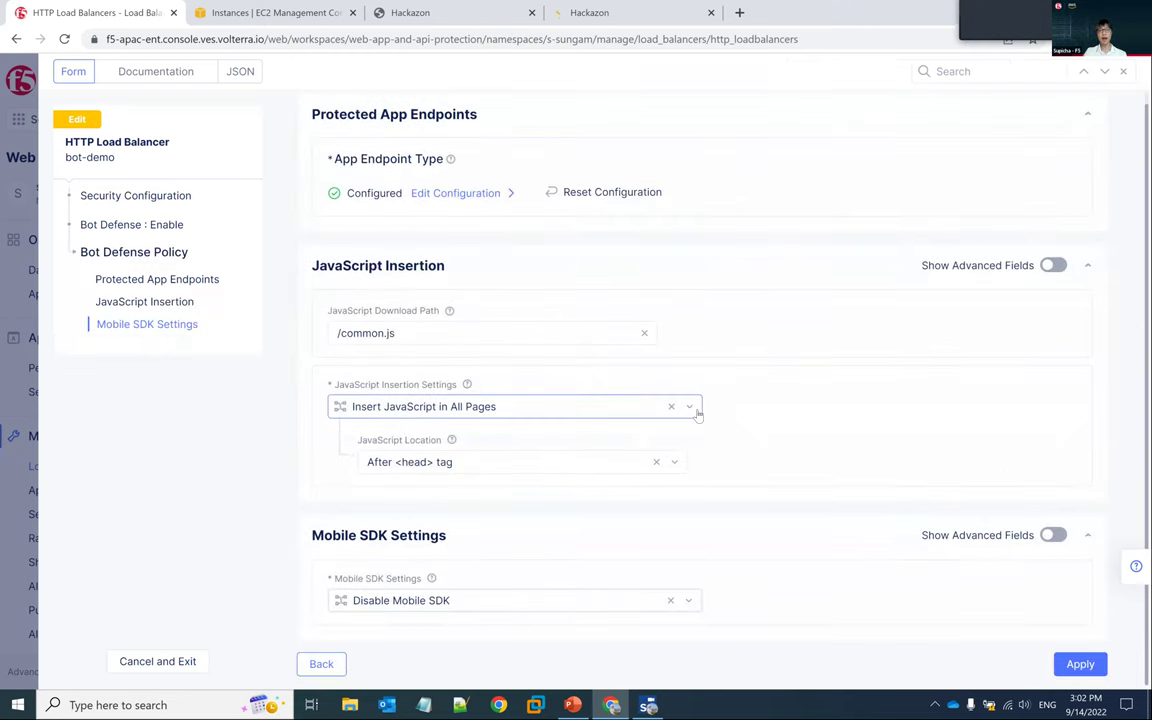
left_click(337, 665)
Step: Review the load balancer's security settings, from API discovery, DDoS and malicious user detection back to Bot Defense and WAF
scroll(617, 430, "down", 8)
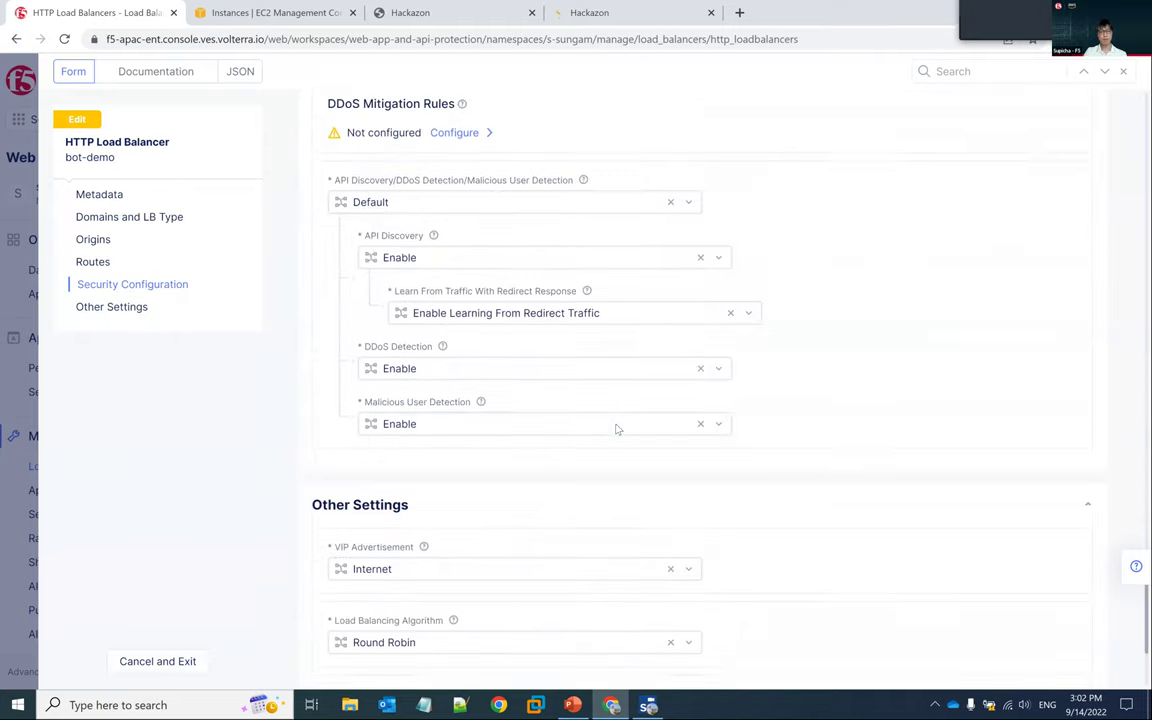
scroll(617, 430, "down", 2)
scroll(617, 430, "up", 10)
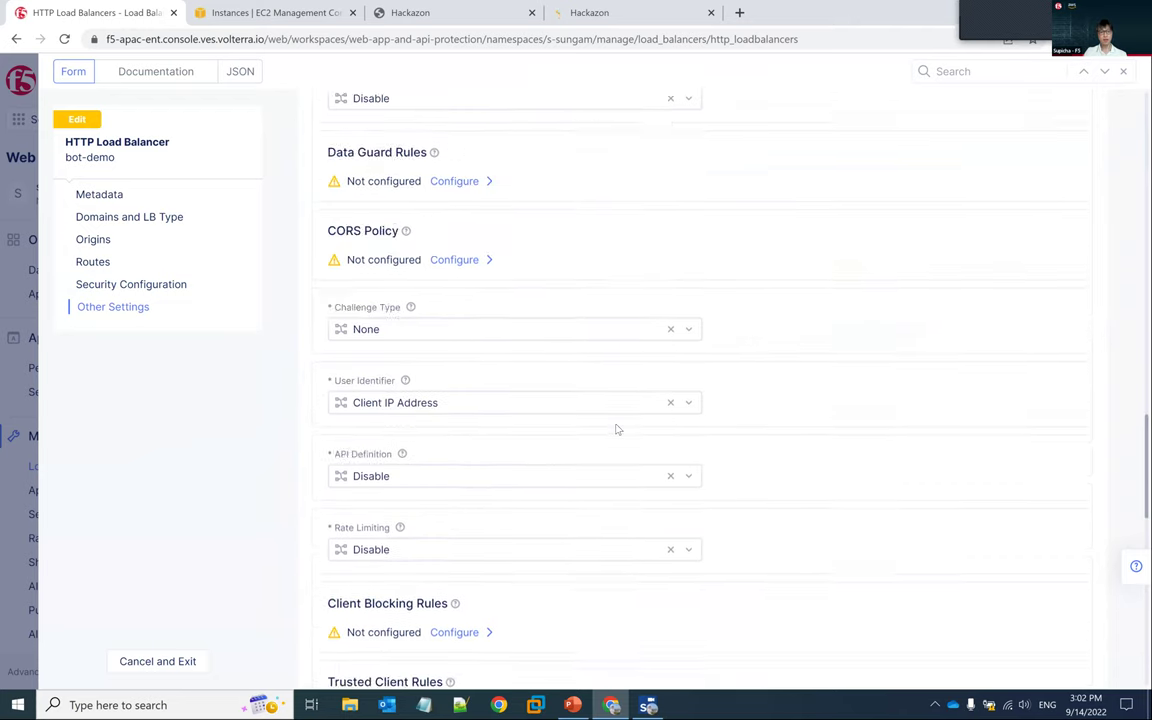
scroll(617, 430, "up", 8)
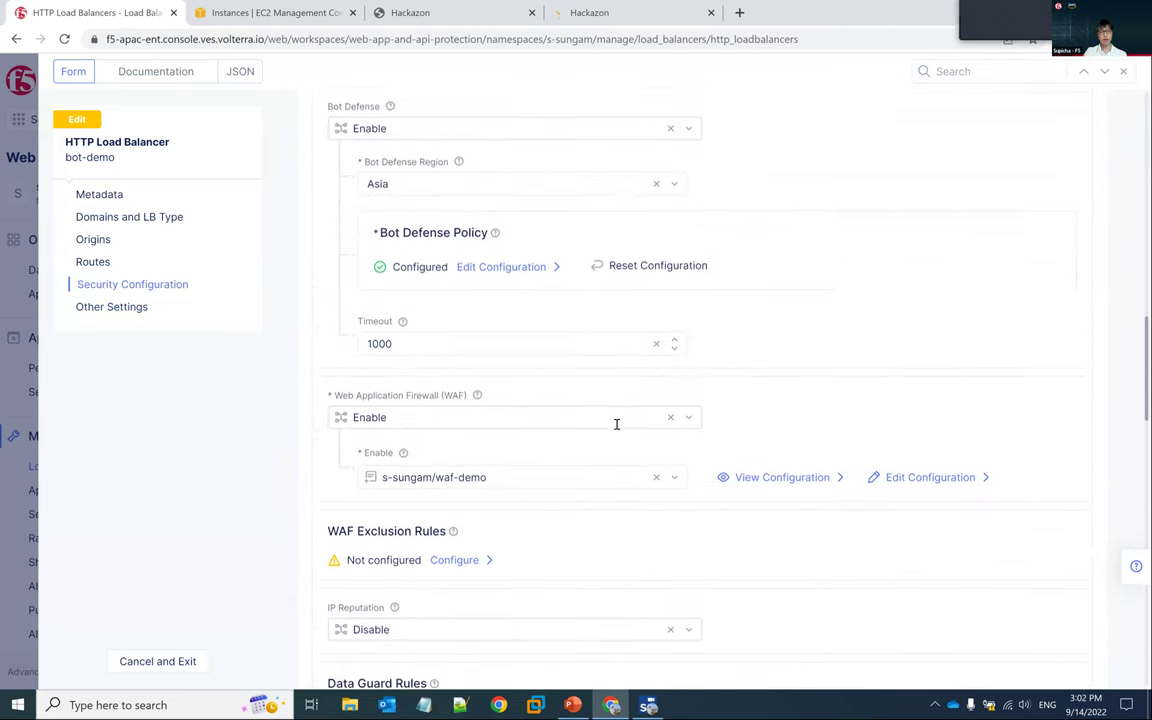
scroll(617, 430, "down", 2)
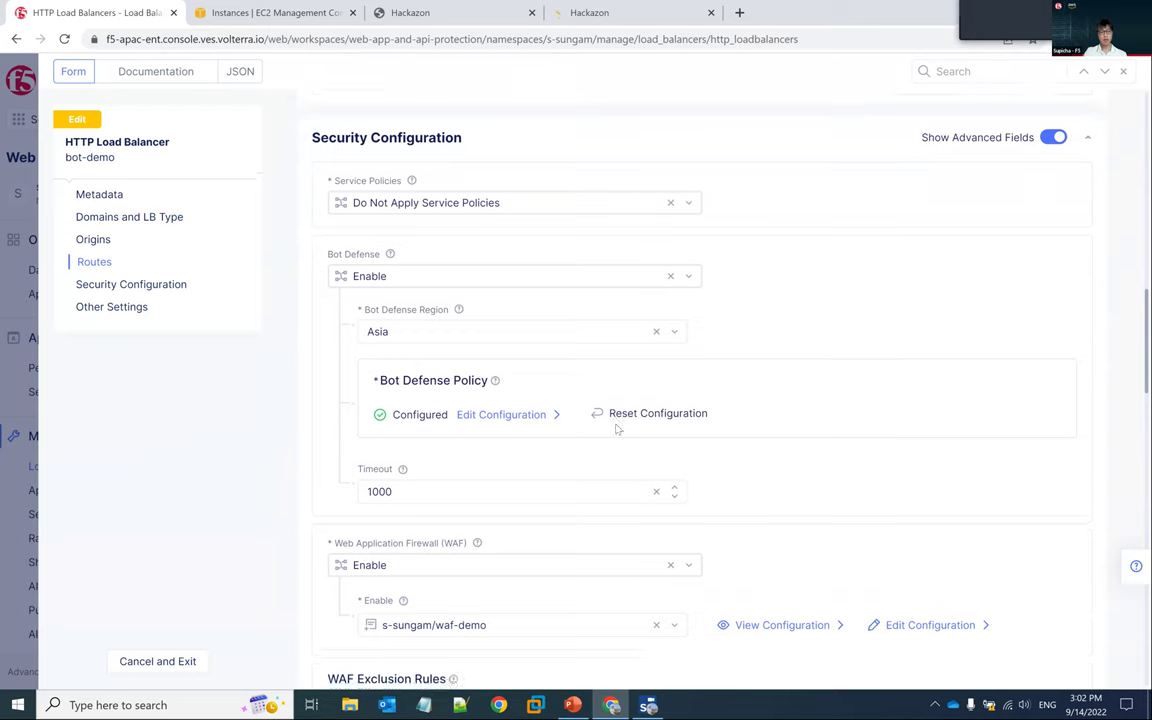
Step: View the waf-demo app firewall's detection settings and blocking response page, and exit the load balancer editor without saving
scroll(480, 441, "down", 1)
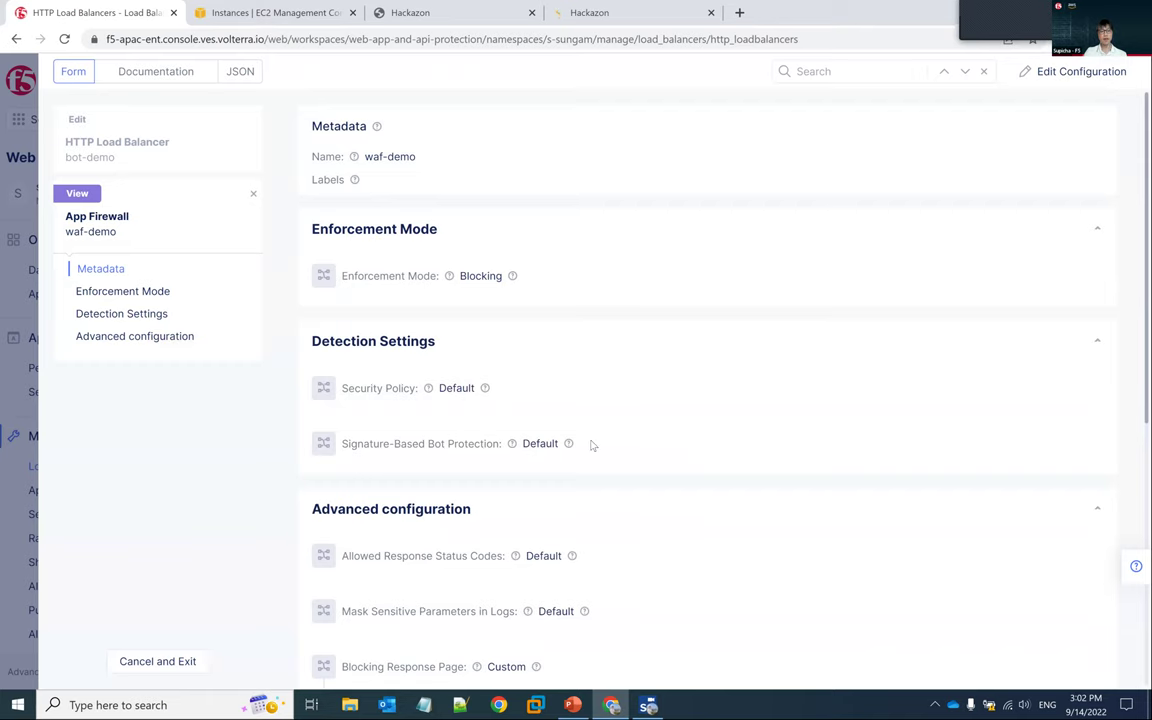
scroll(605, 438, "down", 2)
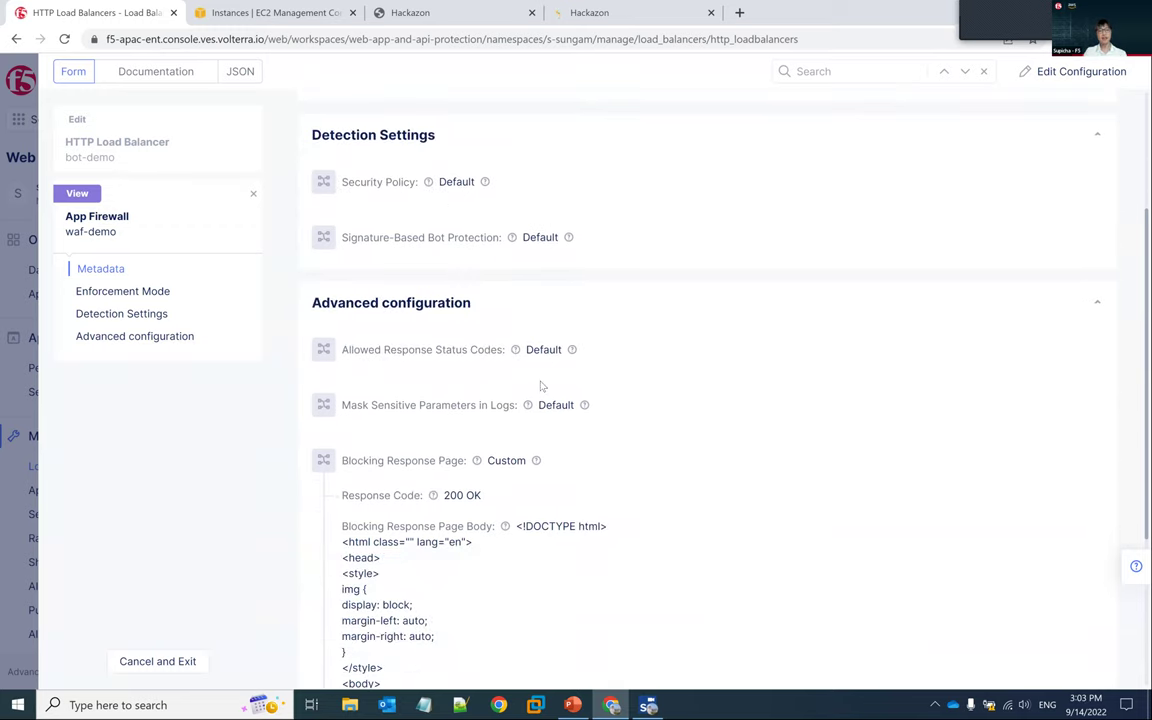
scroll(545, 518, "down", 3)
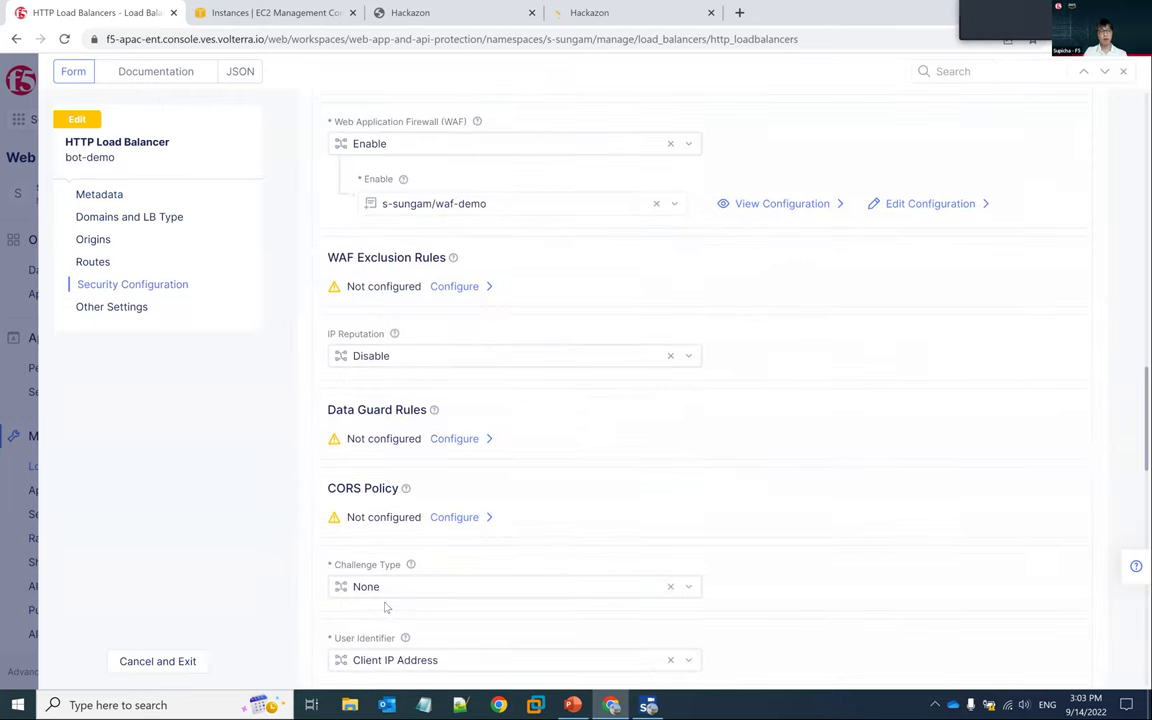
scroll(385, 607, "down", 7)
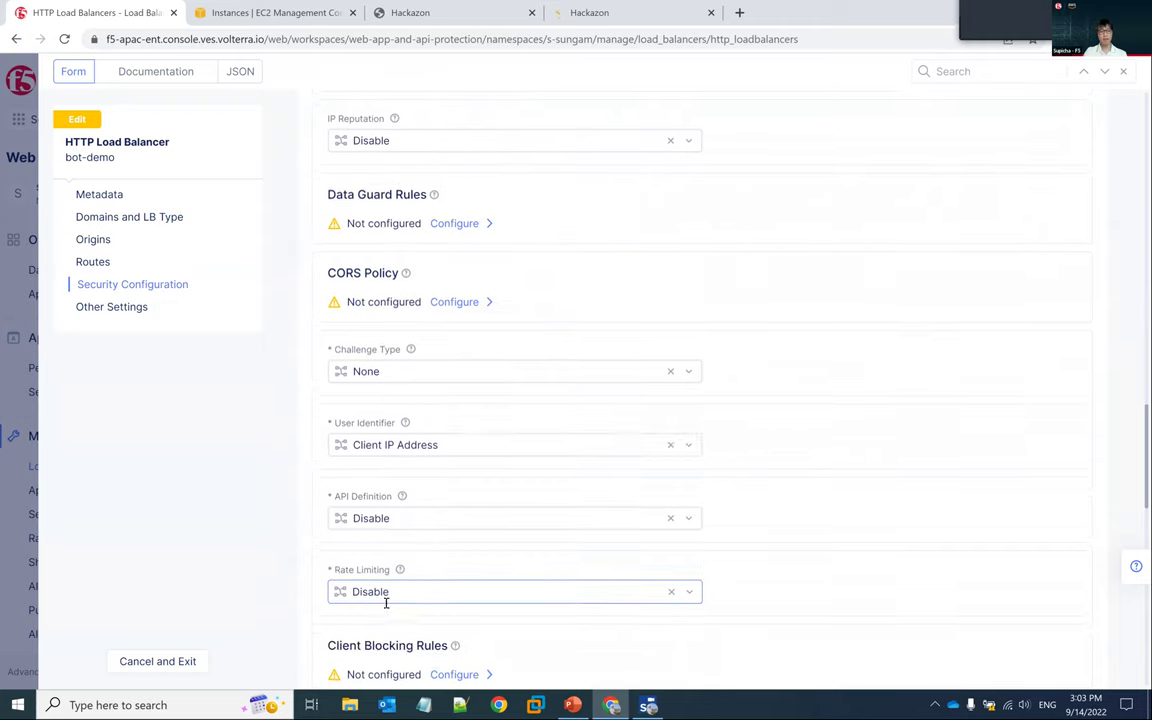
left_click(157, 661)
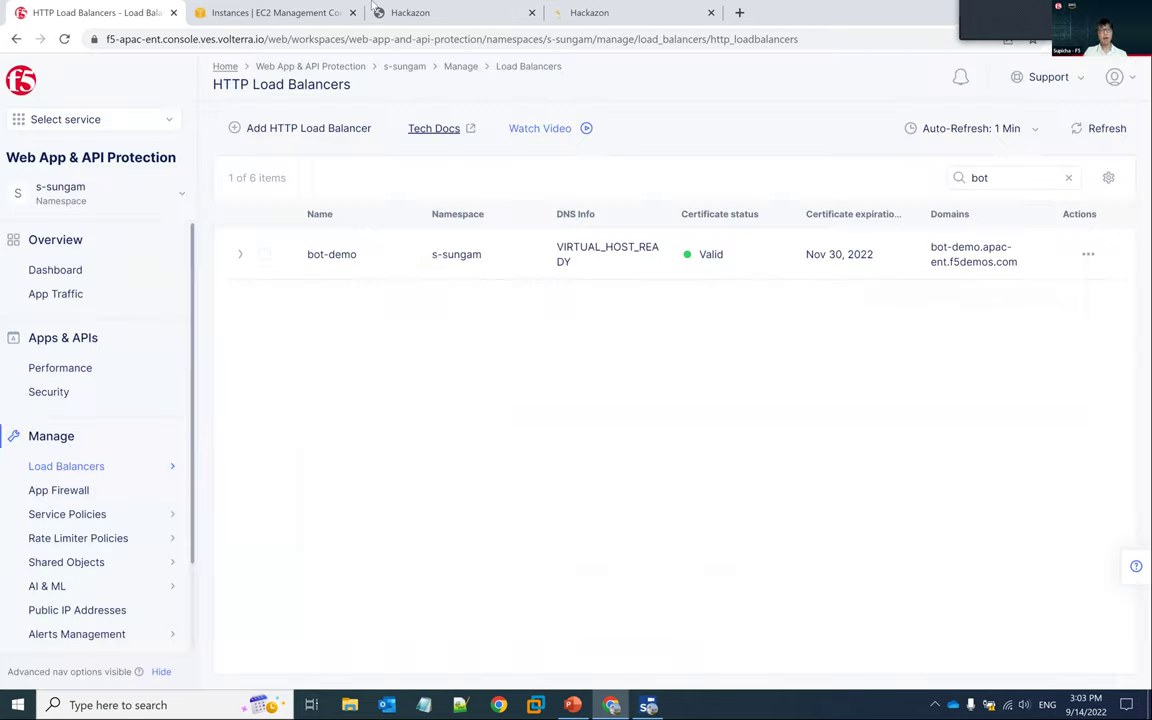
Step: Compare the Hackazon site served by direct IP with the one at the bot-demo load balancer's domain
left_click(465, 15)
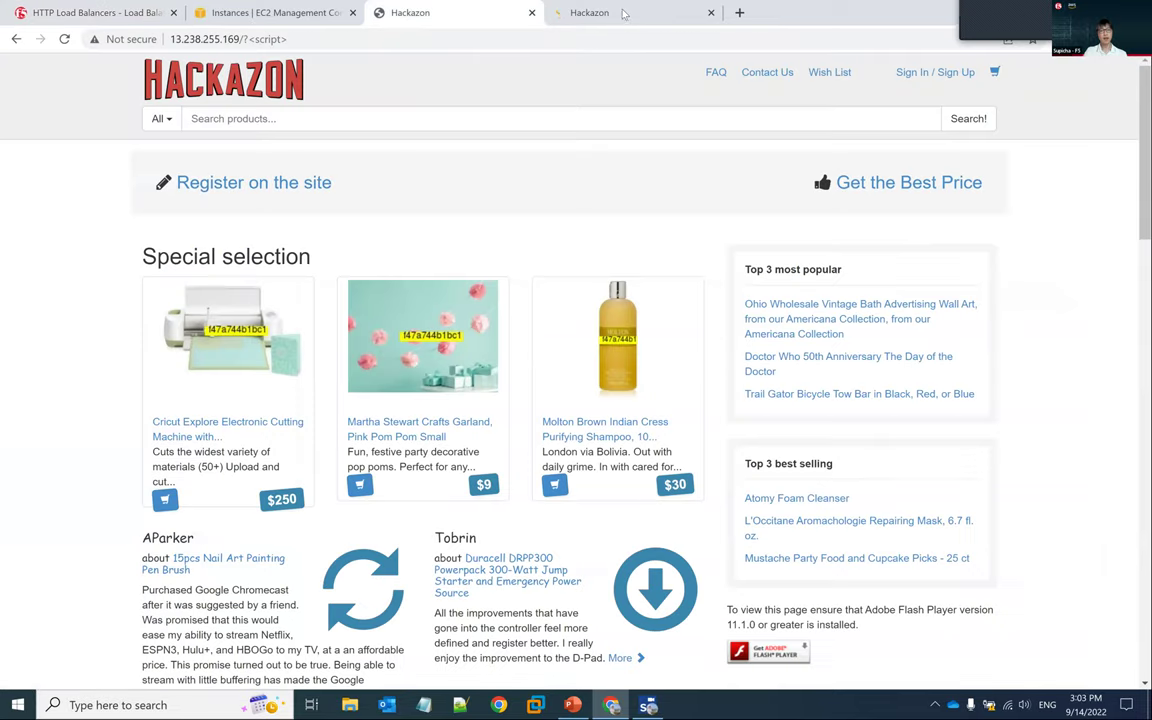
key("ctrl+Tab")
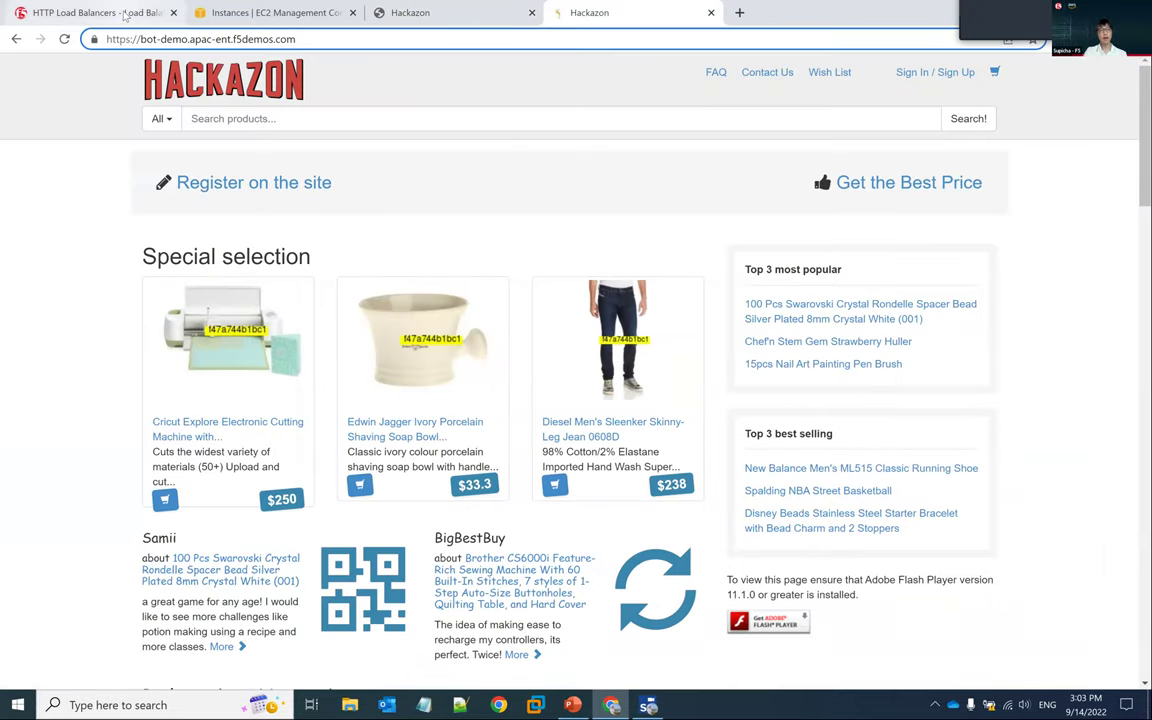
key("ctrl+Tab")
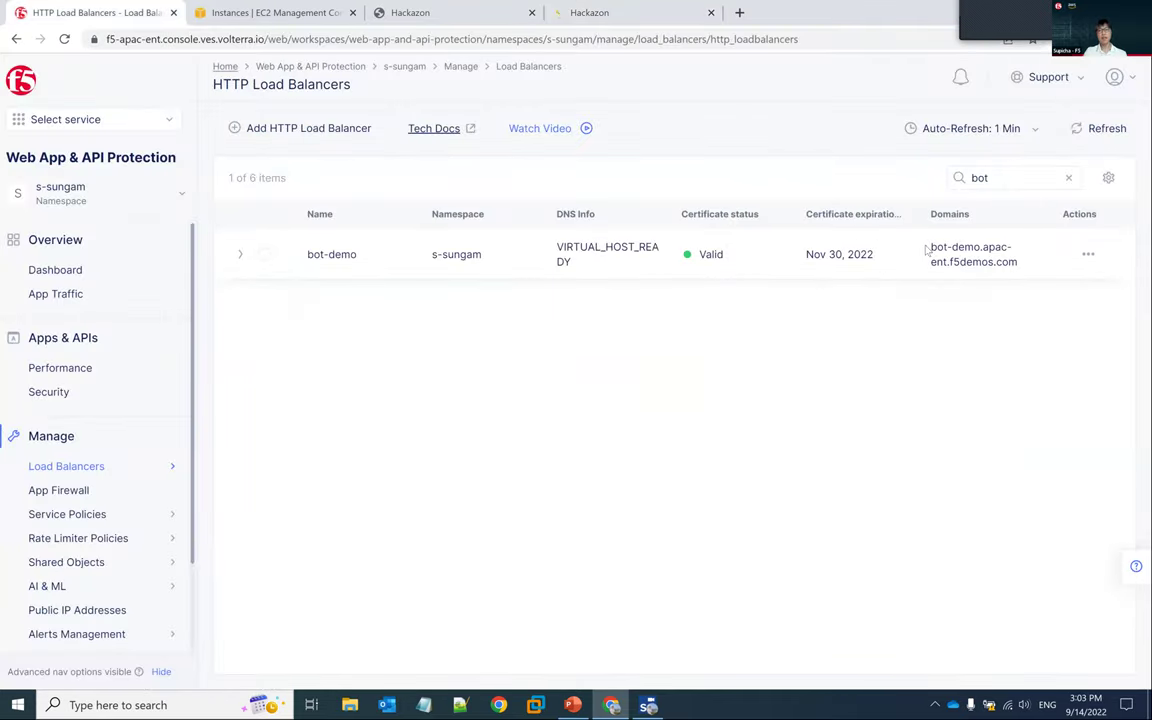
triple_click(980, 253)
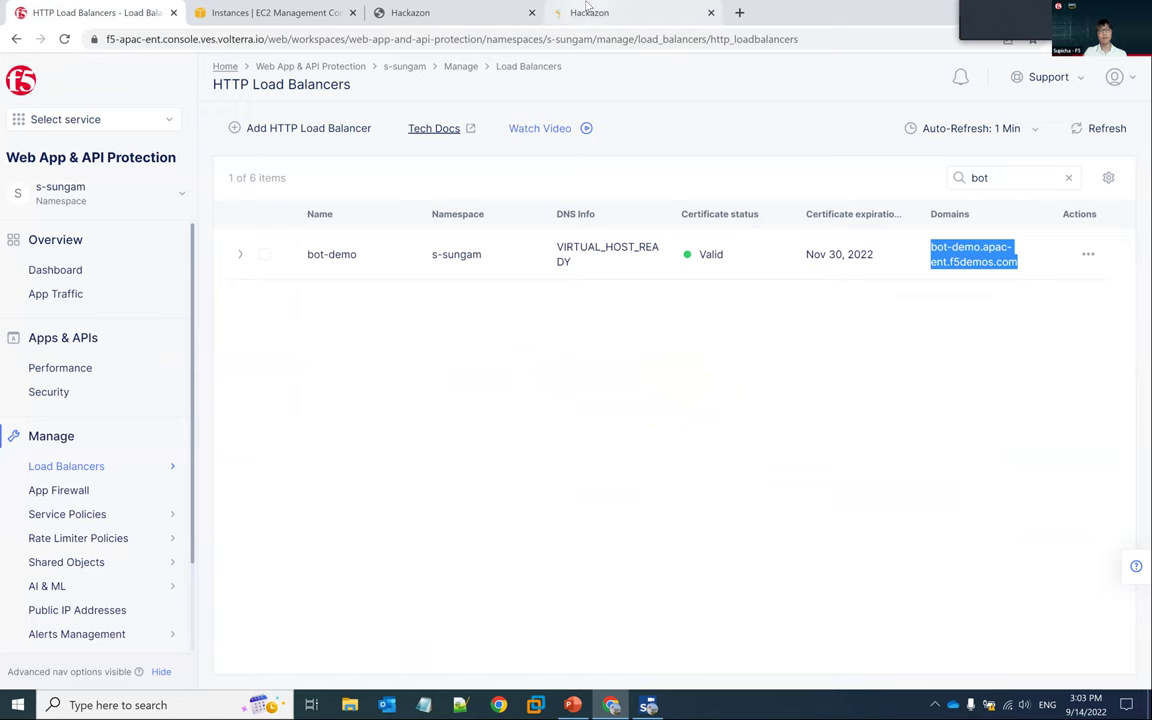
key("ctrl+shift+Tab")
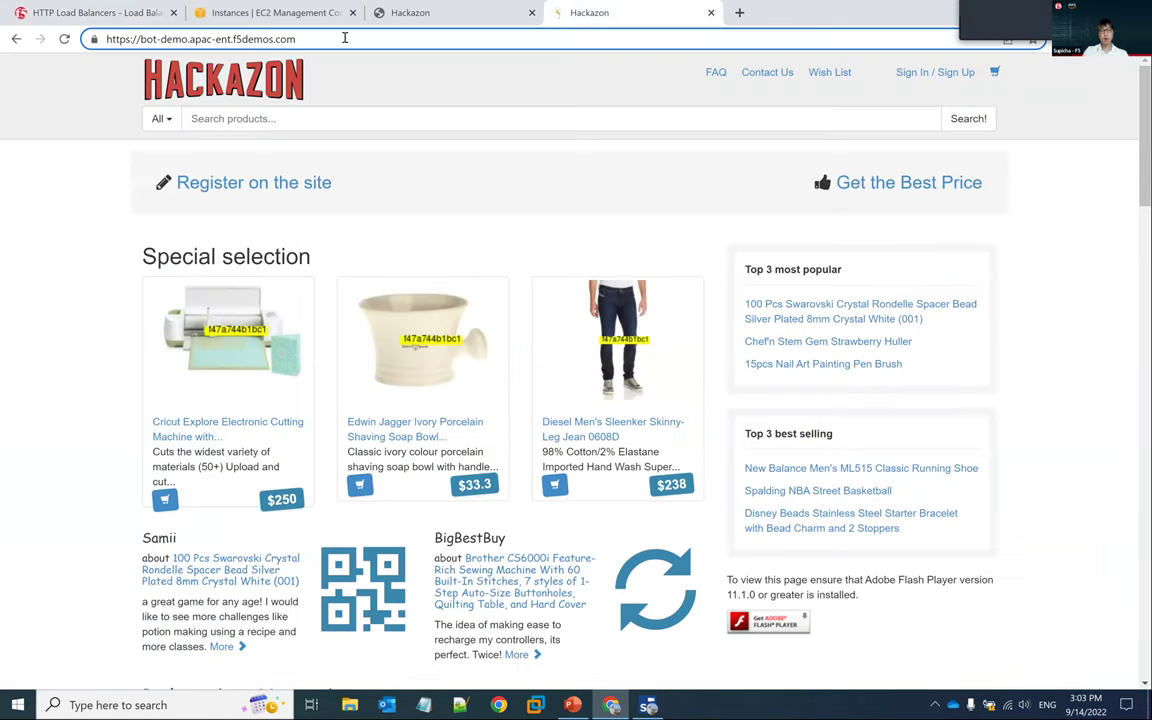
Step: Test the WAF with a cross-site scripting request to bot-demo.apac-ent.f5demos.com/?abc=<script>, and go back to the Hackazon home page
type("/?")
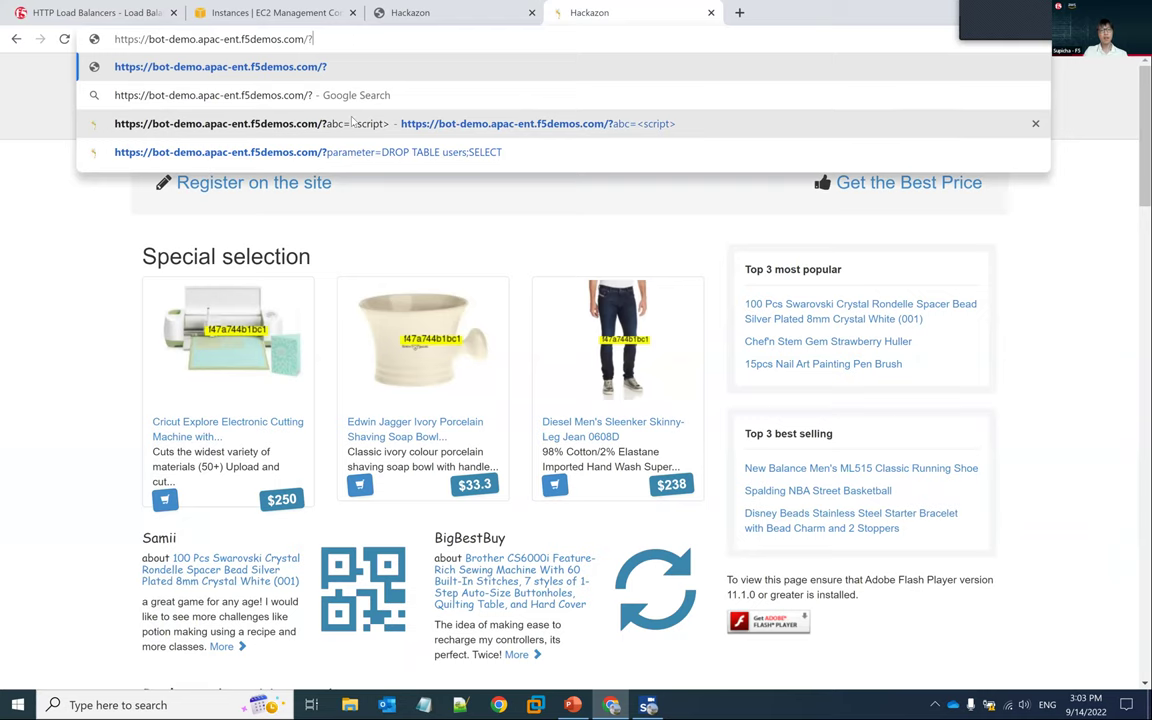
left_click(352, 123)
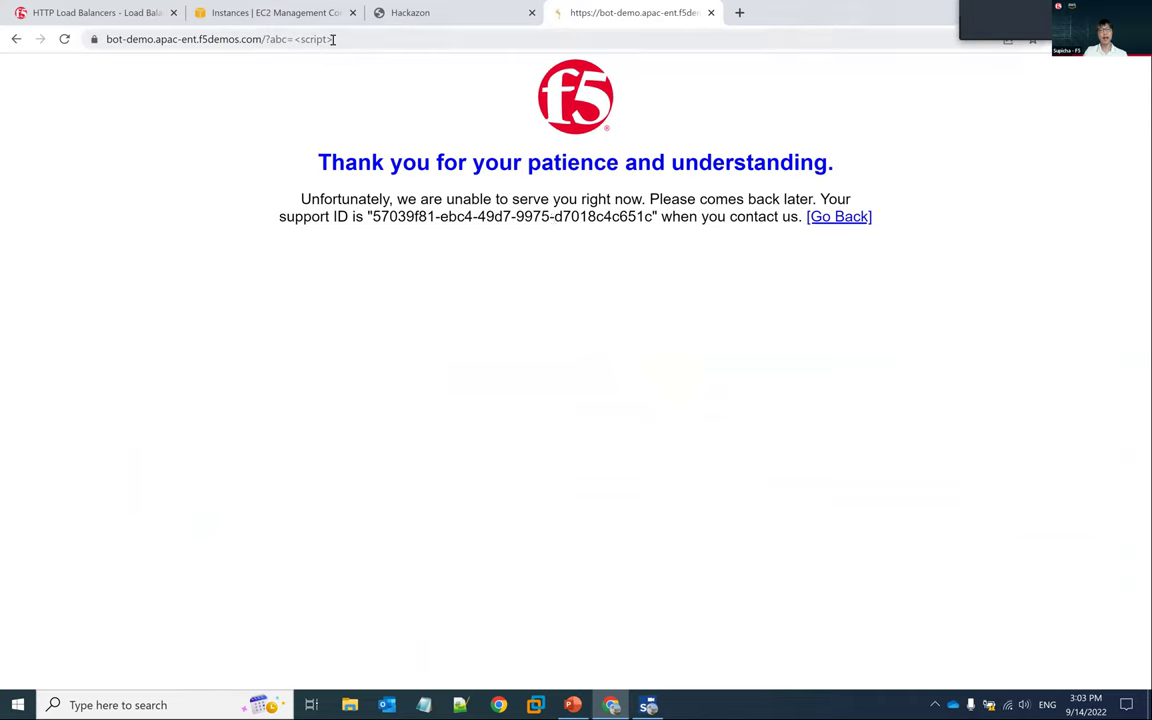
left_click_drag(333, 39, 345, 41)
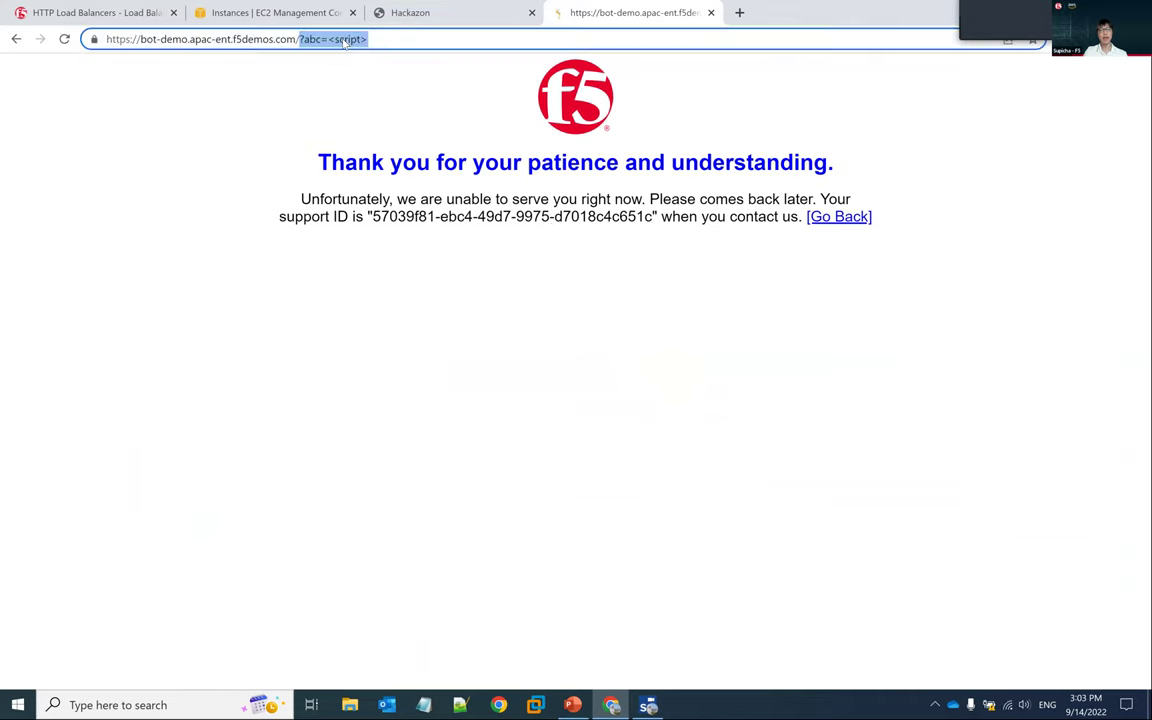
left_click(405, 41)
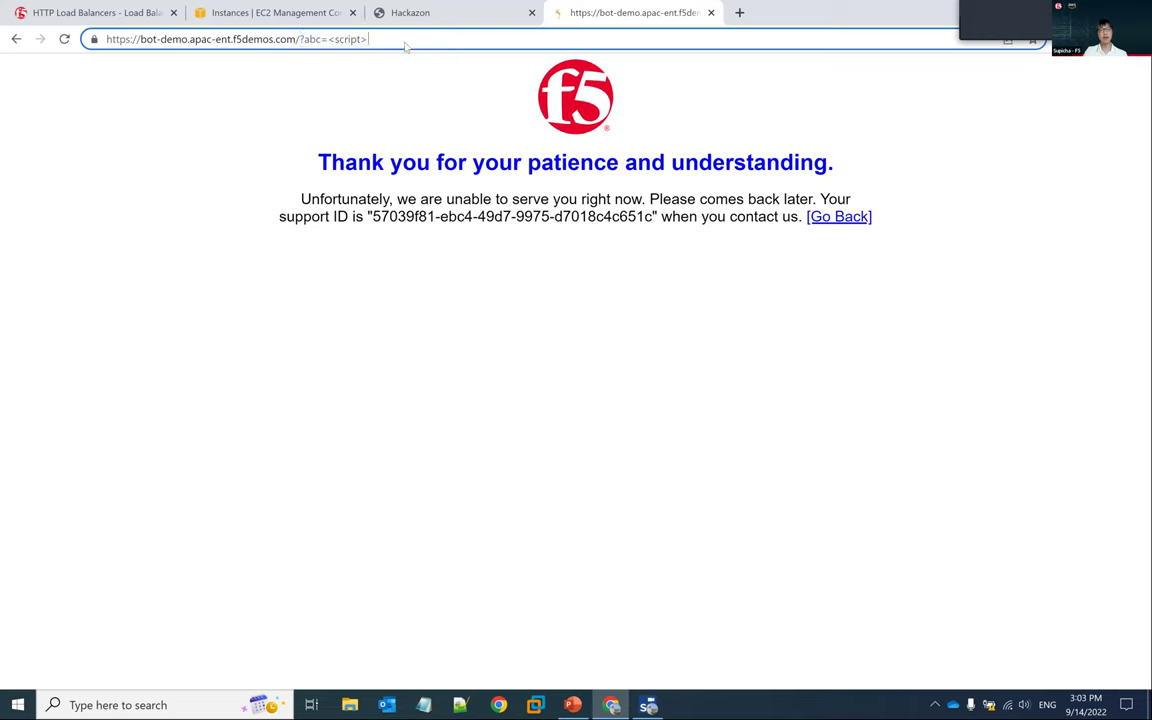
left_click(14, 39)
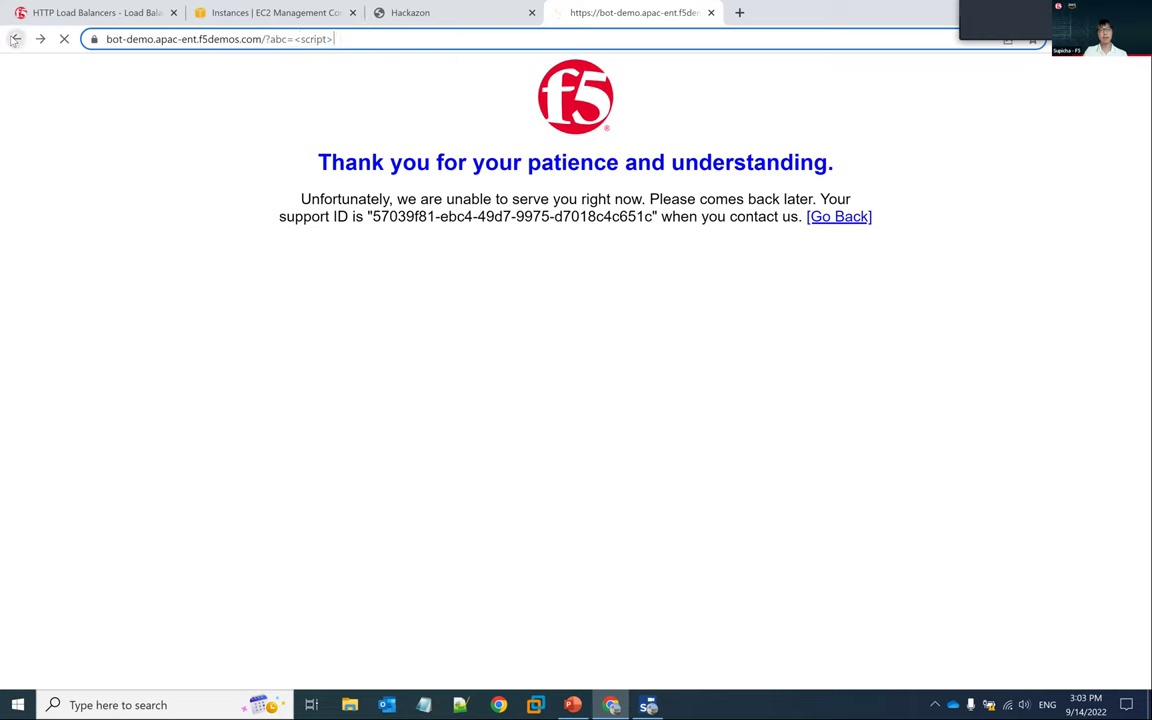
Step: Test the WAF with the SQL injection query ?parameter=DROP TABLE users;SELECT, and reload the site without the query string
left_click(274, 39)
type("/?")
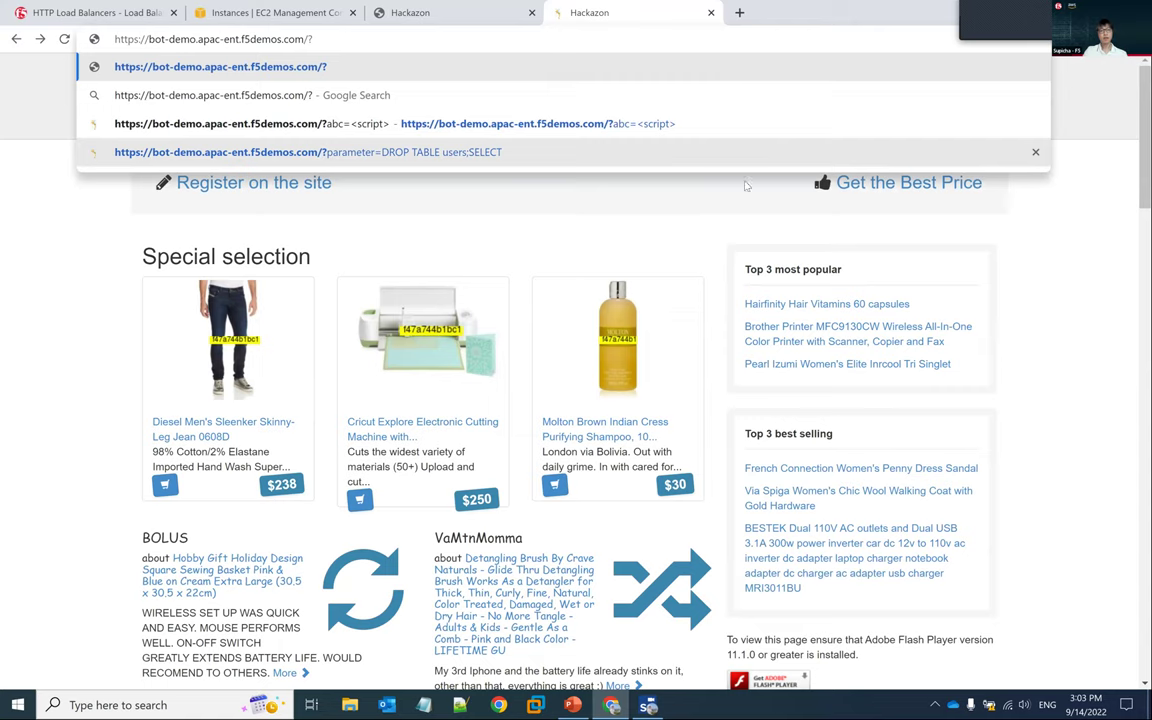
left_click(600, 152)
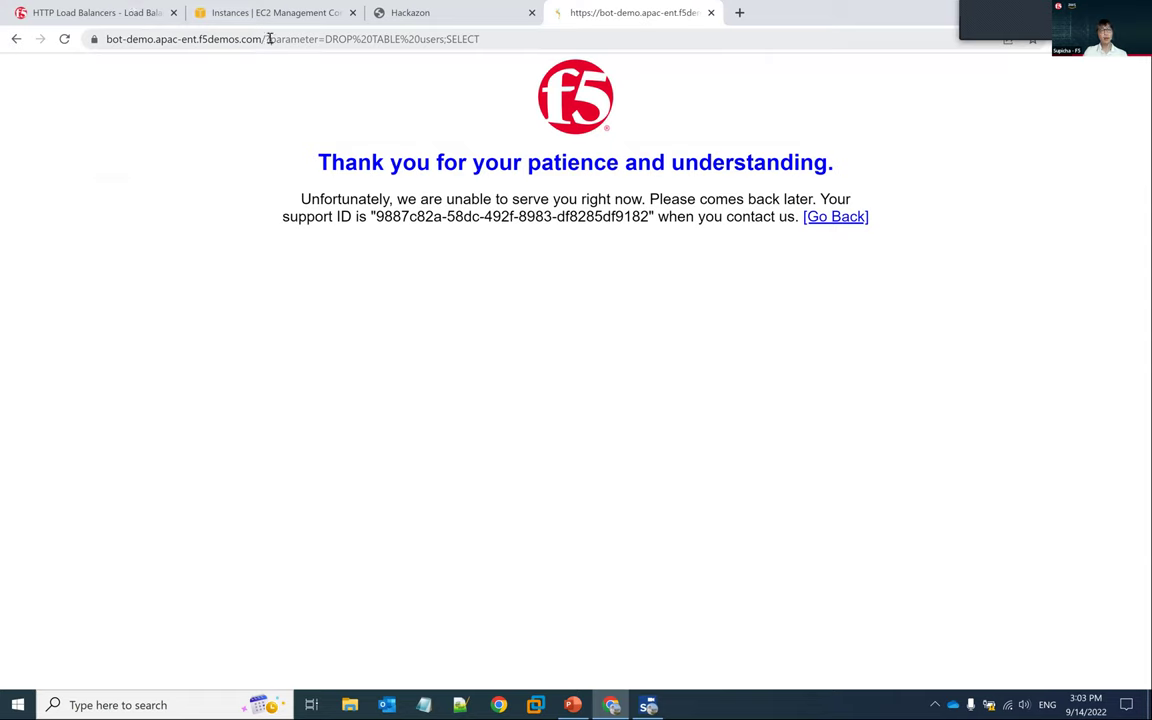
left_click_drag(267, 38, 501, 38)
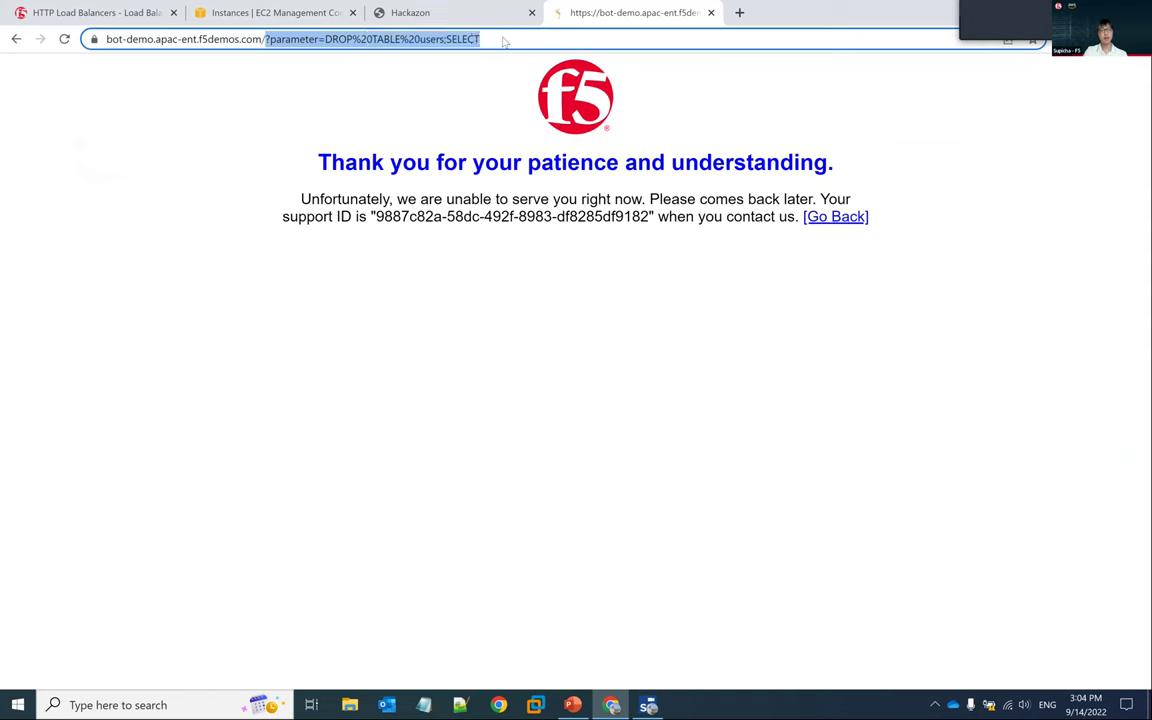
key("BackSpace")
key("Return")
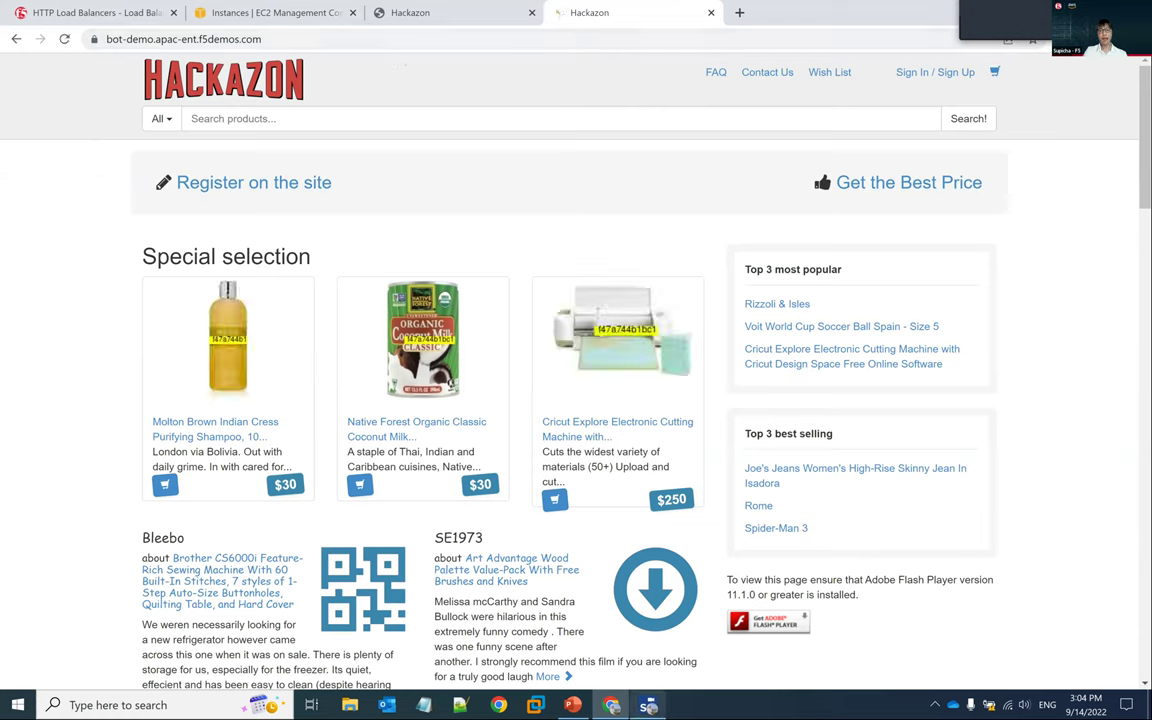
Step: Switch to Selenium IDE, run all tests to simulate a bot login, inspect the response page, and return to the Hackazon site
left_click(590, 585)
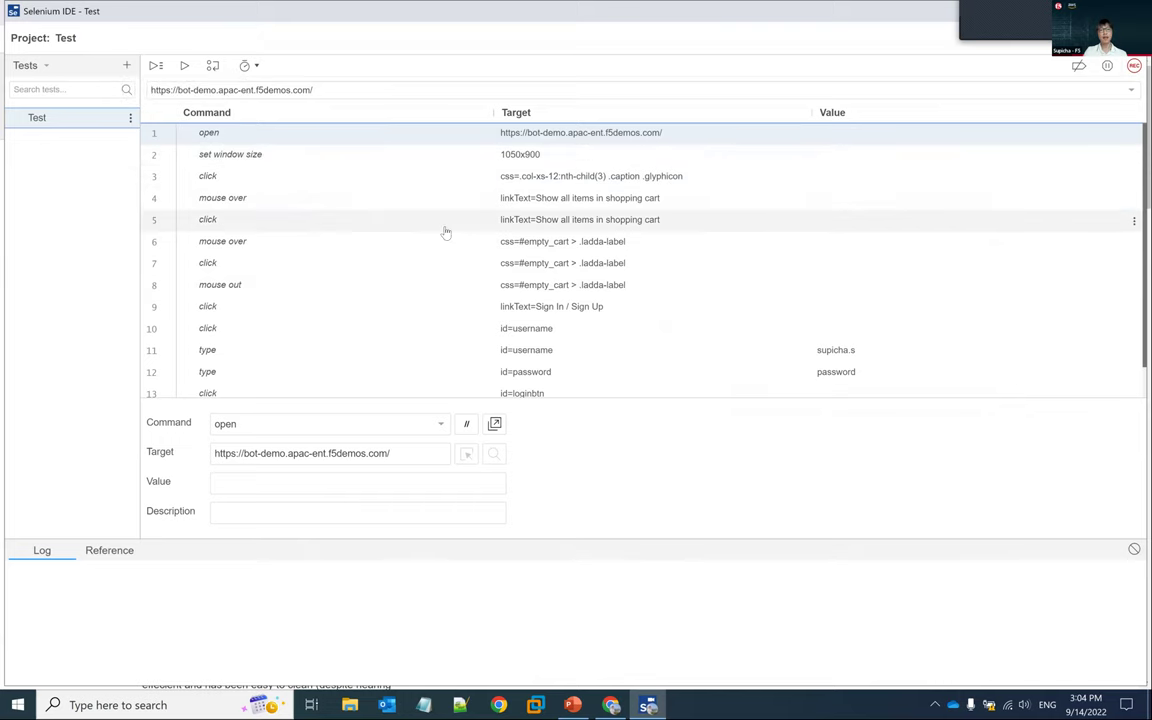
left_click(156, 66)
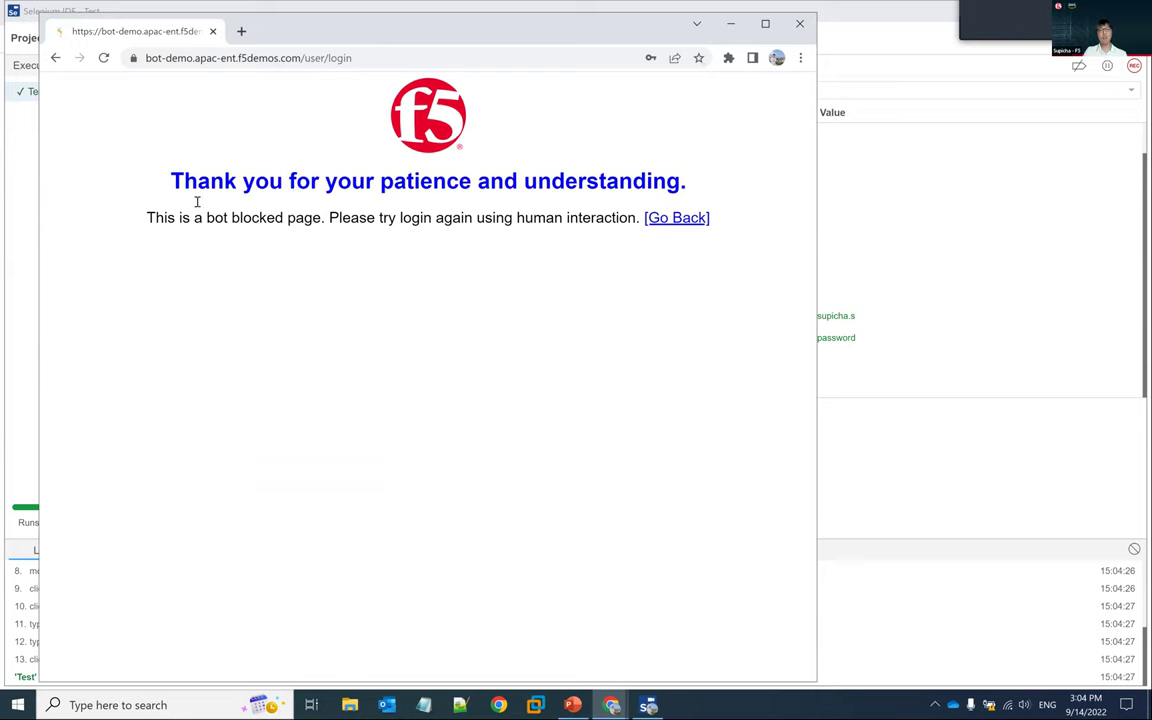
left_click_drag(146, 225, 322, 222)
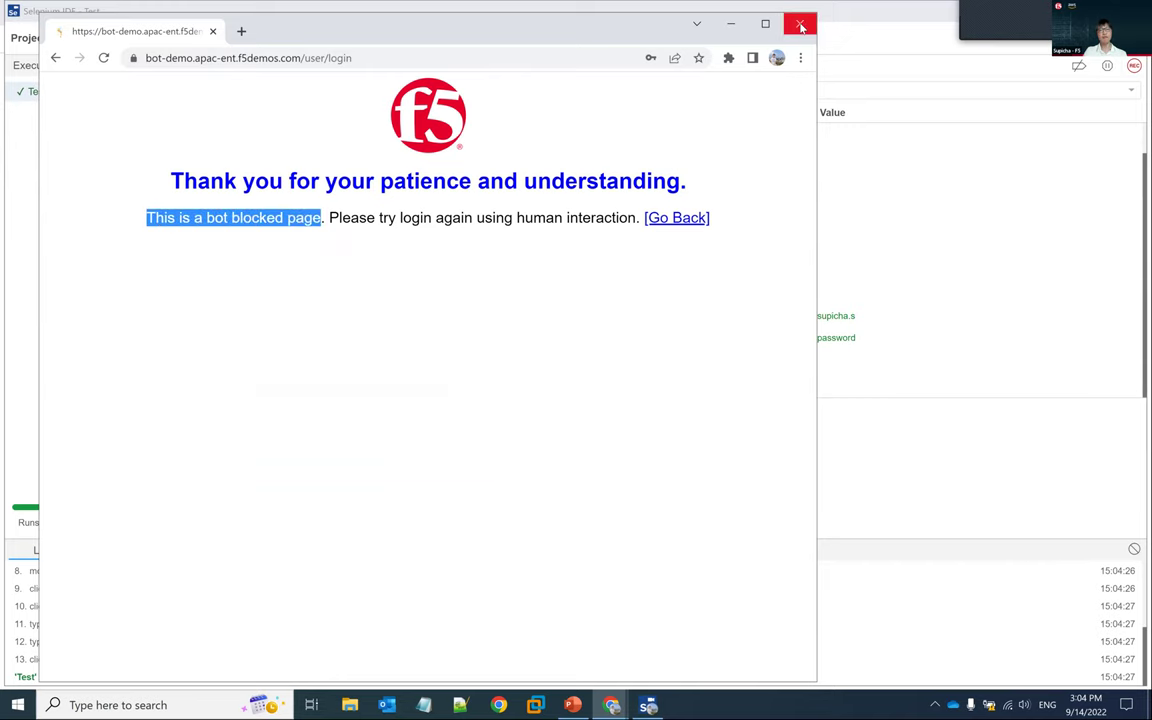
key("alt+Tab")
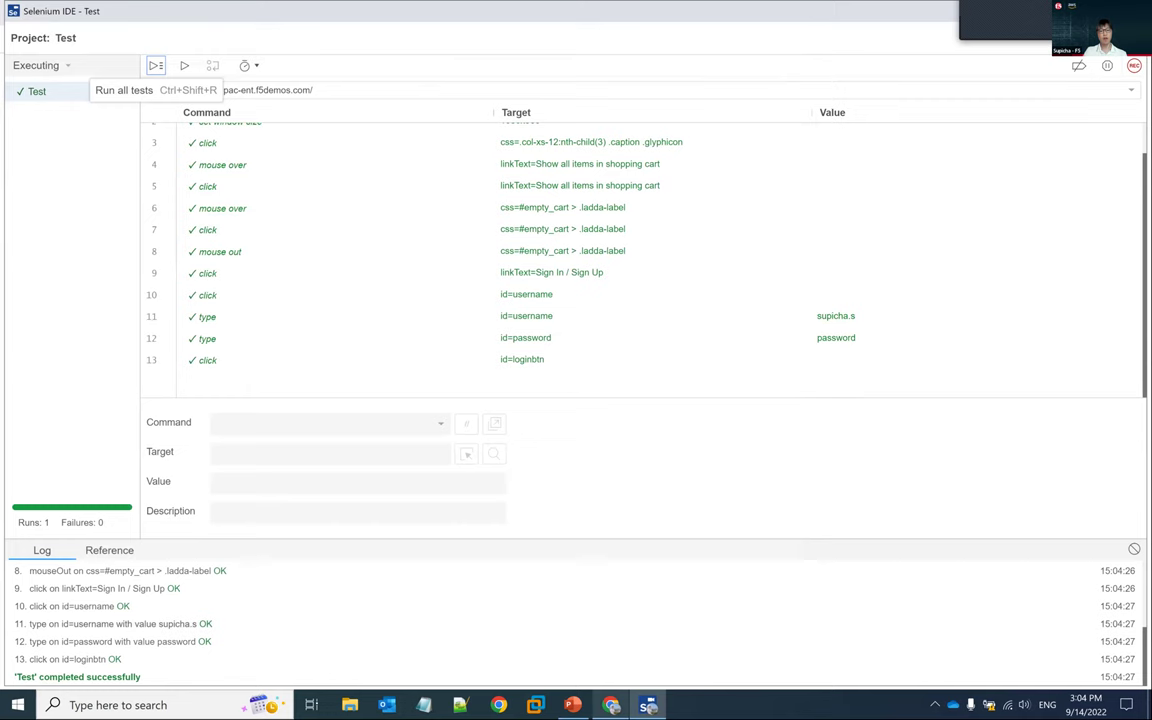
left_click(155, 65)
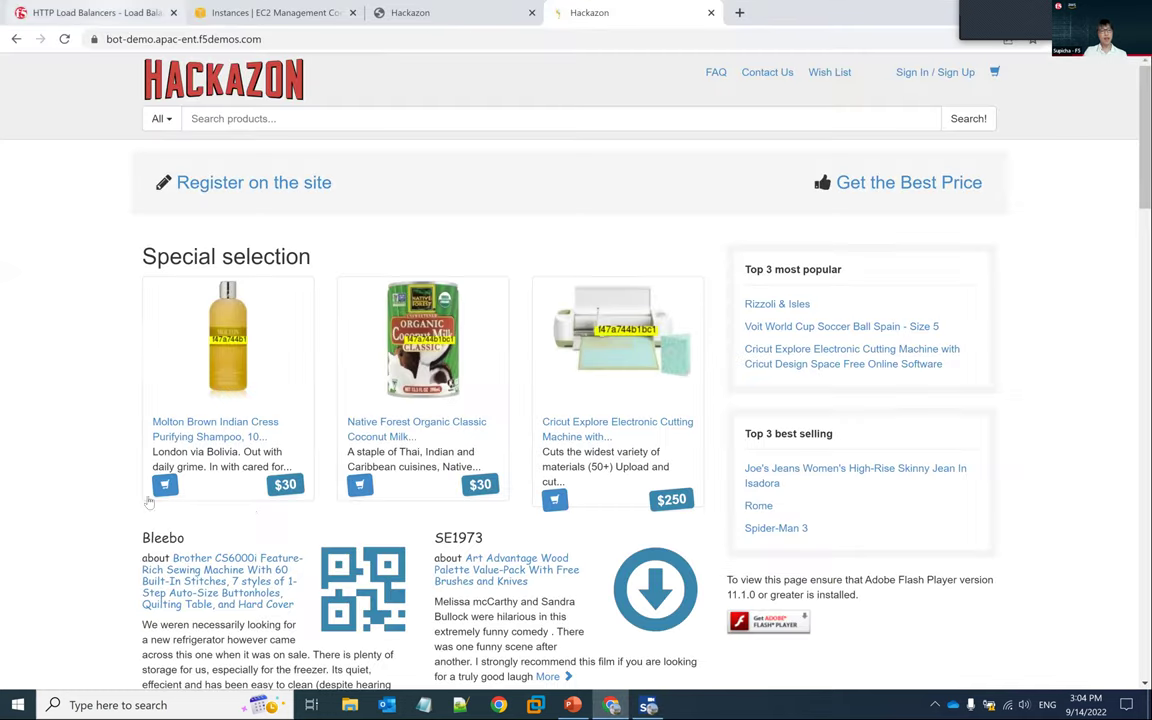
Step: Open the bot-demo load balancer's security dashboard in the F5 console and show its security events
key("ctrl+1")
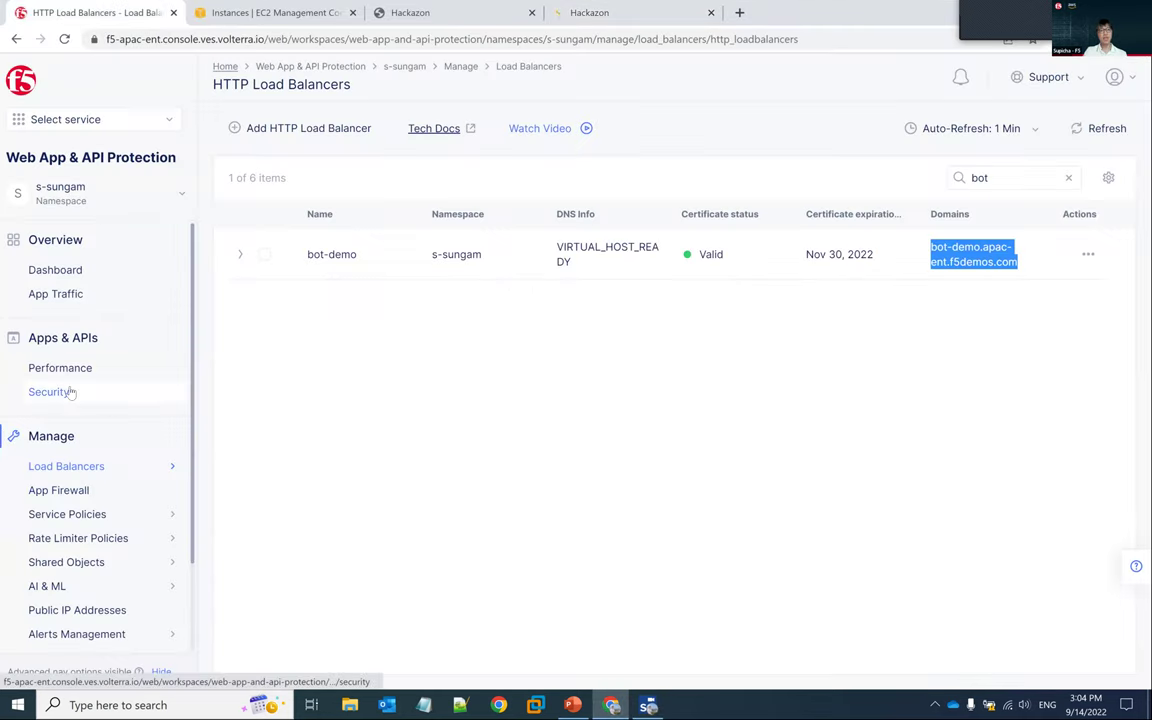
left_click(69, 392)
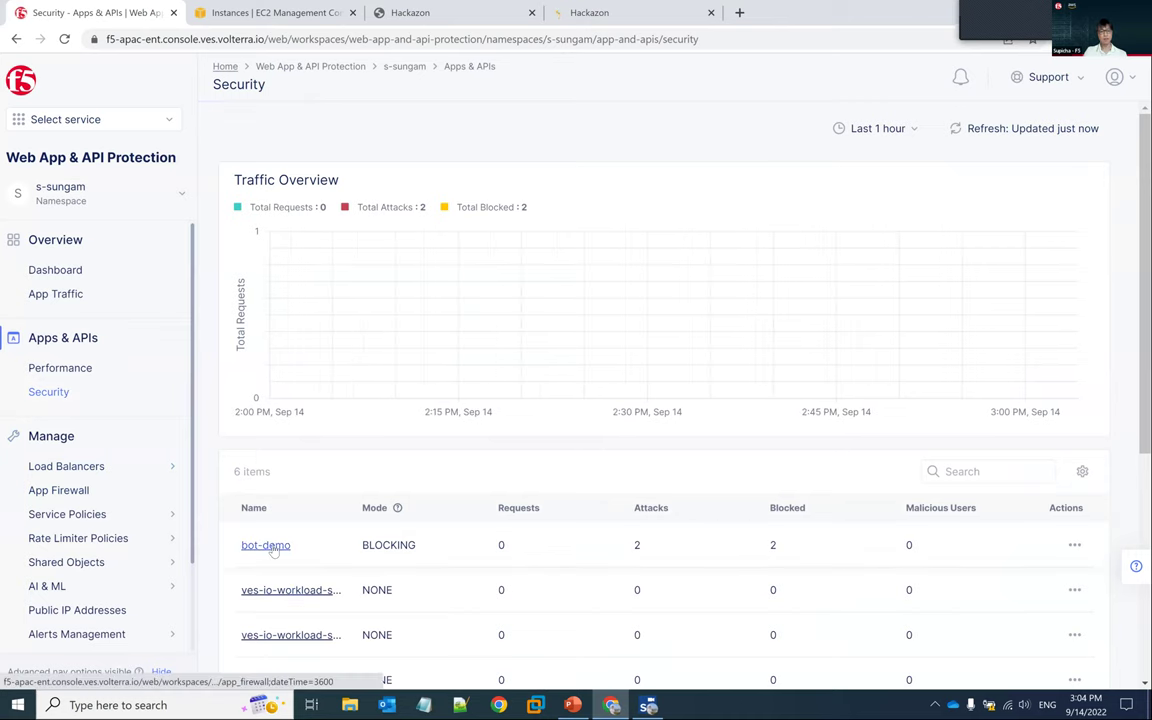
left_click(597, 332)
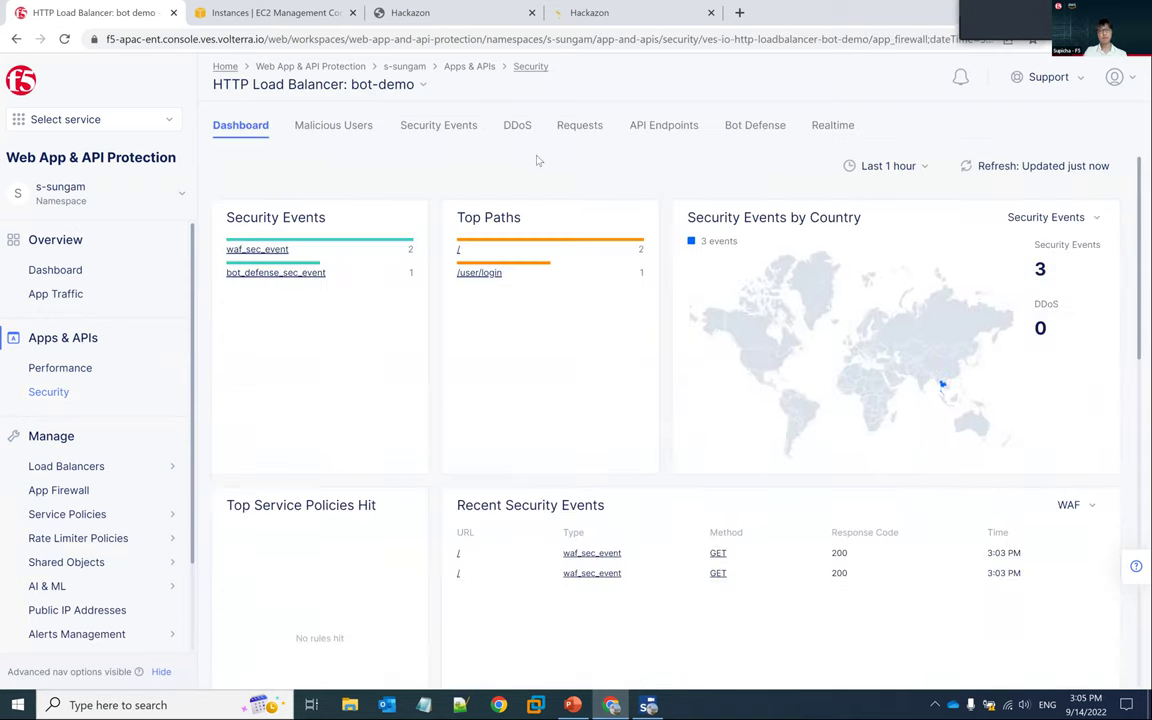
left_click(447, 133)
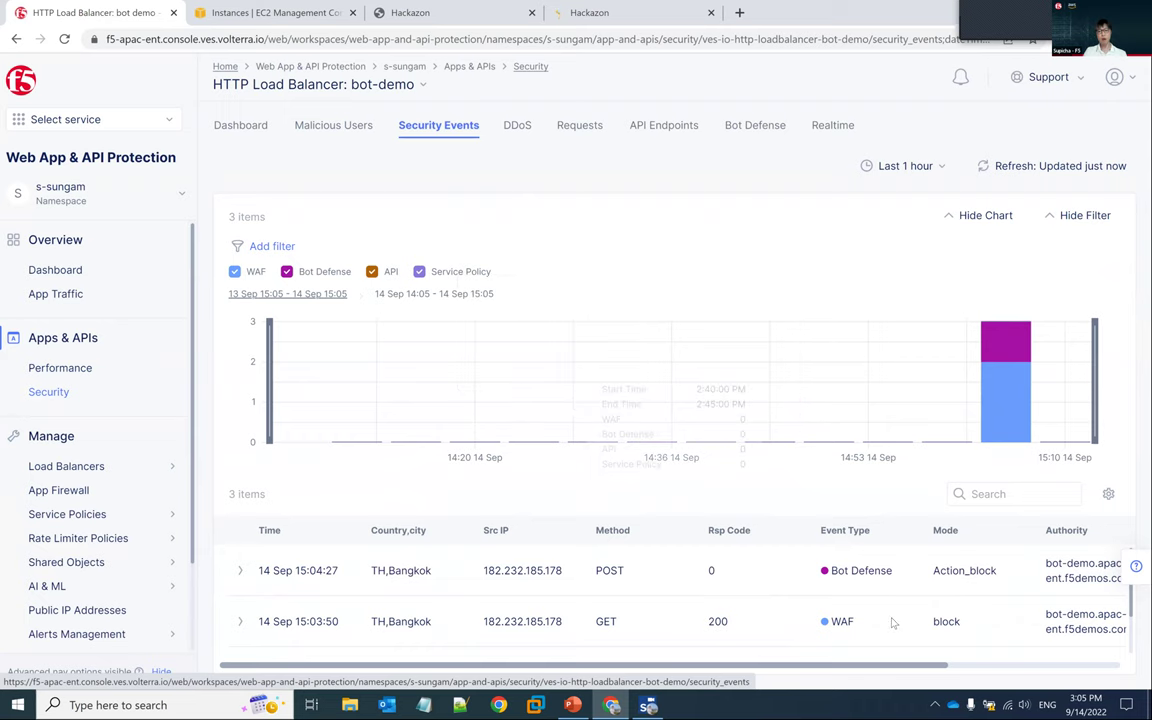
Step: Hide the events chart, then expand the 15:03:32 WAF event to examine its request and signature details, highlighting the first signature's attack type
scroll(893, 622, "down", 1)
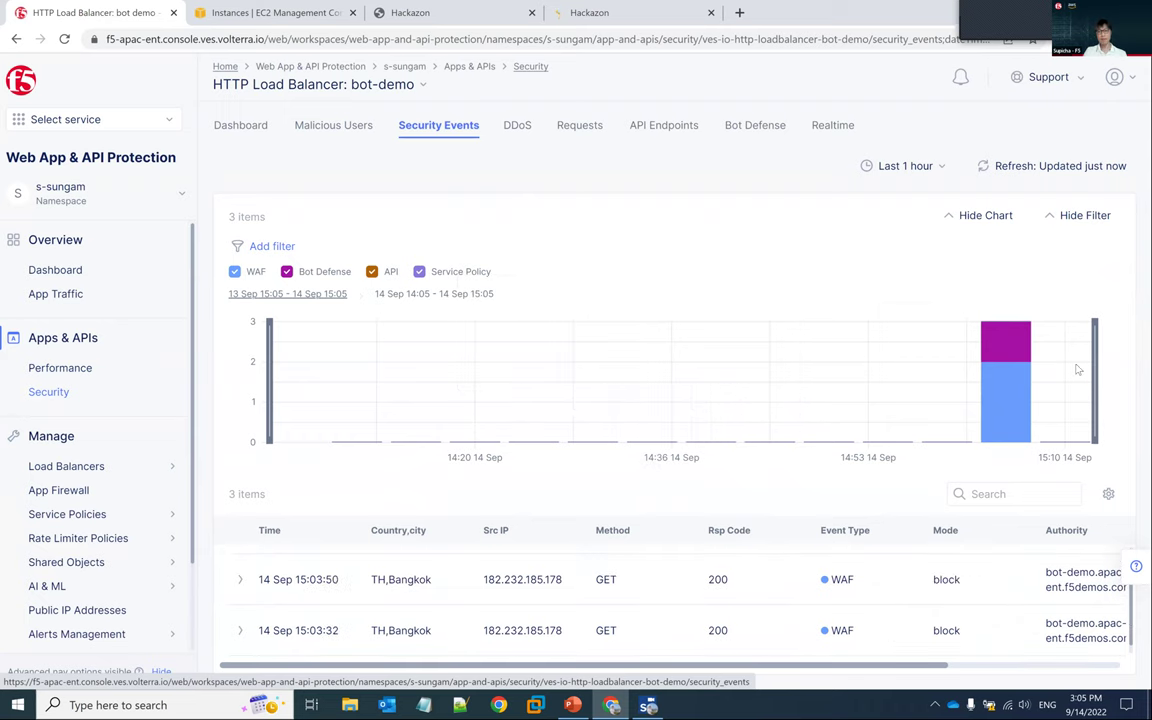
left_click(985, 216)
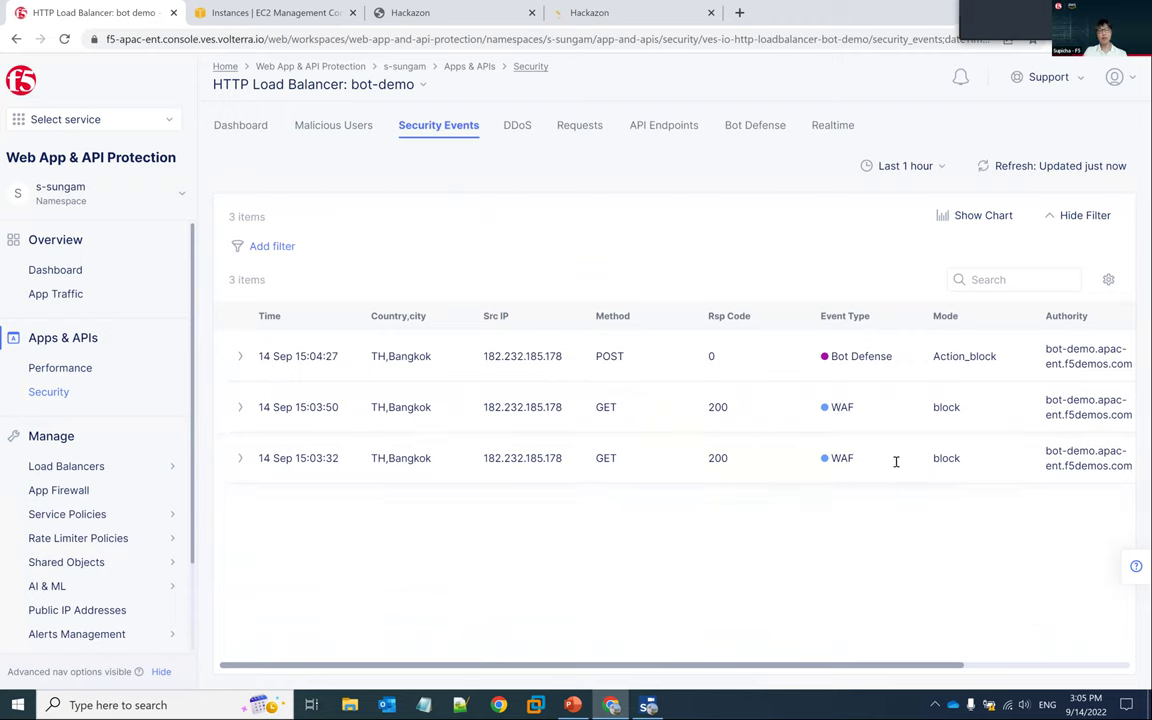
left_click(240, 458)
scroll(473, 609, "down", 3)
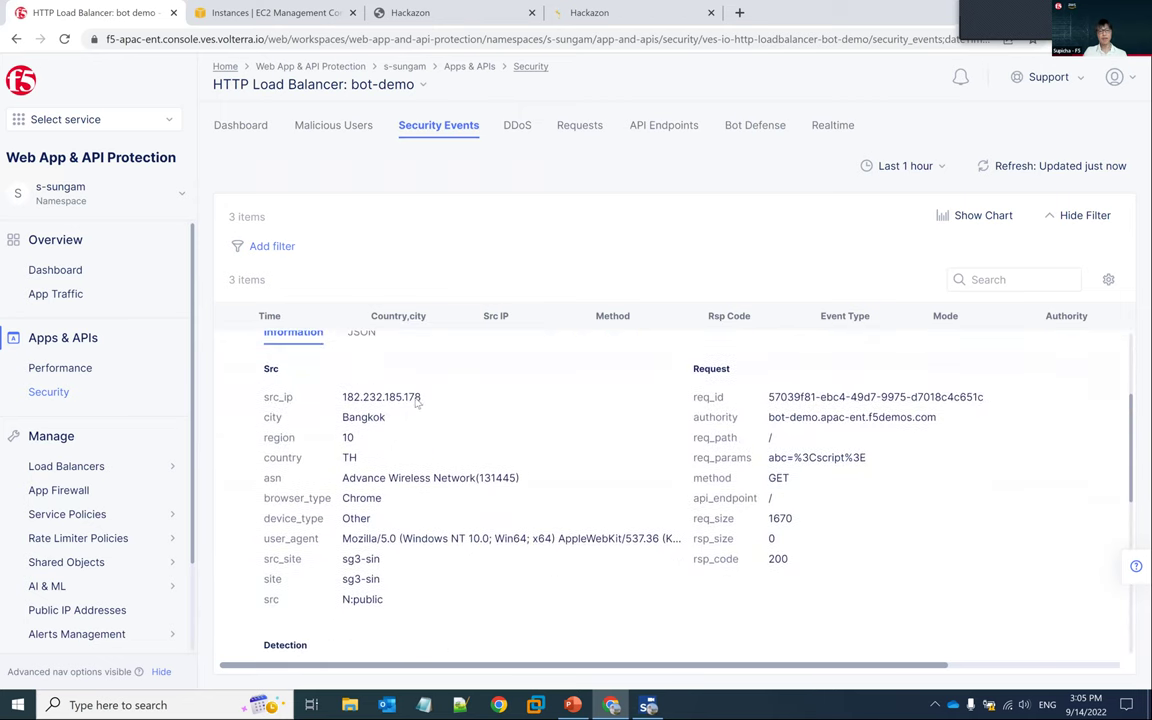
scroll(467, 481, "down", 5)
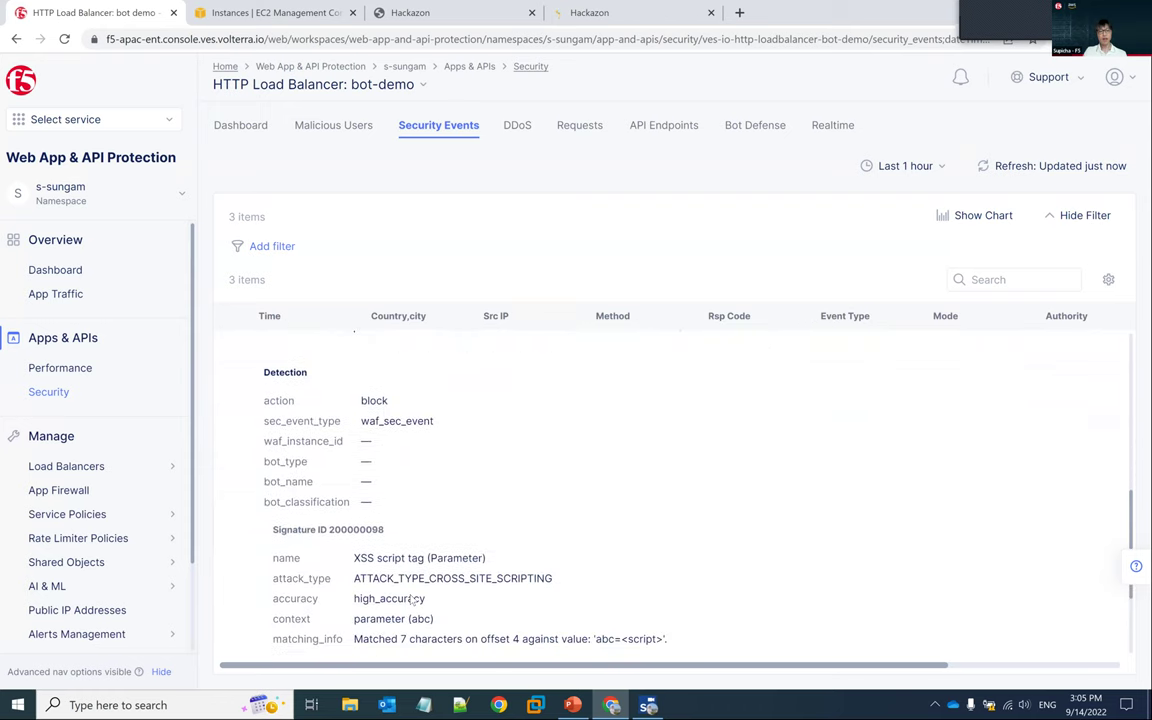
scroll(440, 588, "down", 1)
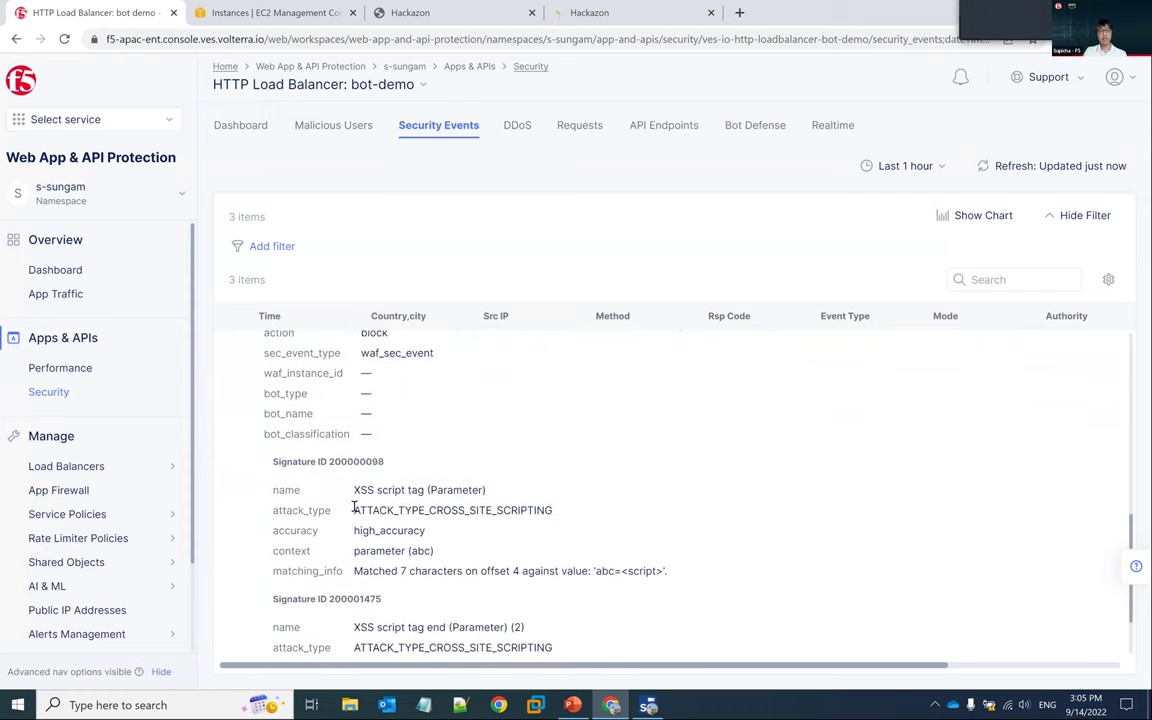
left_click_drag(352, 513, 577, 514)
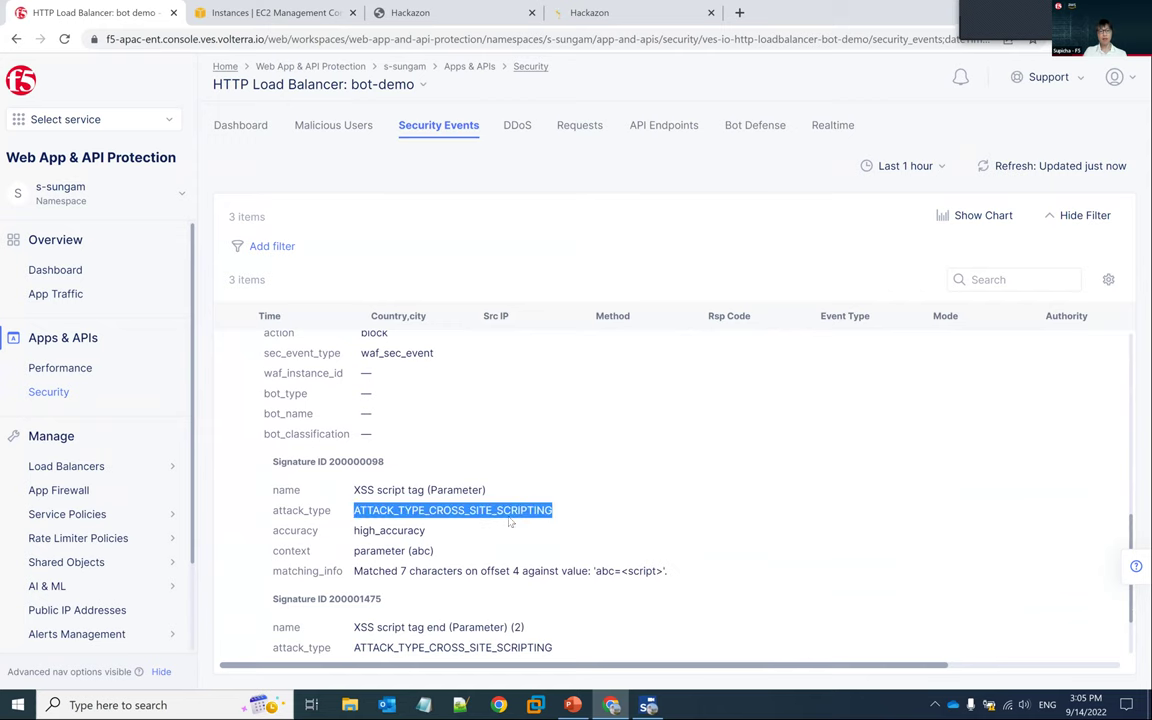
scroll(815, 480, "up", 7)
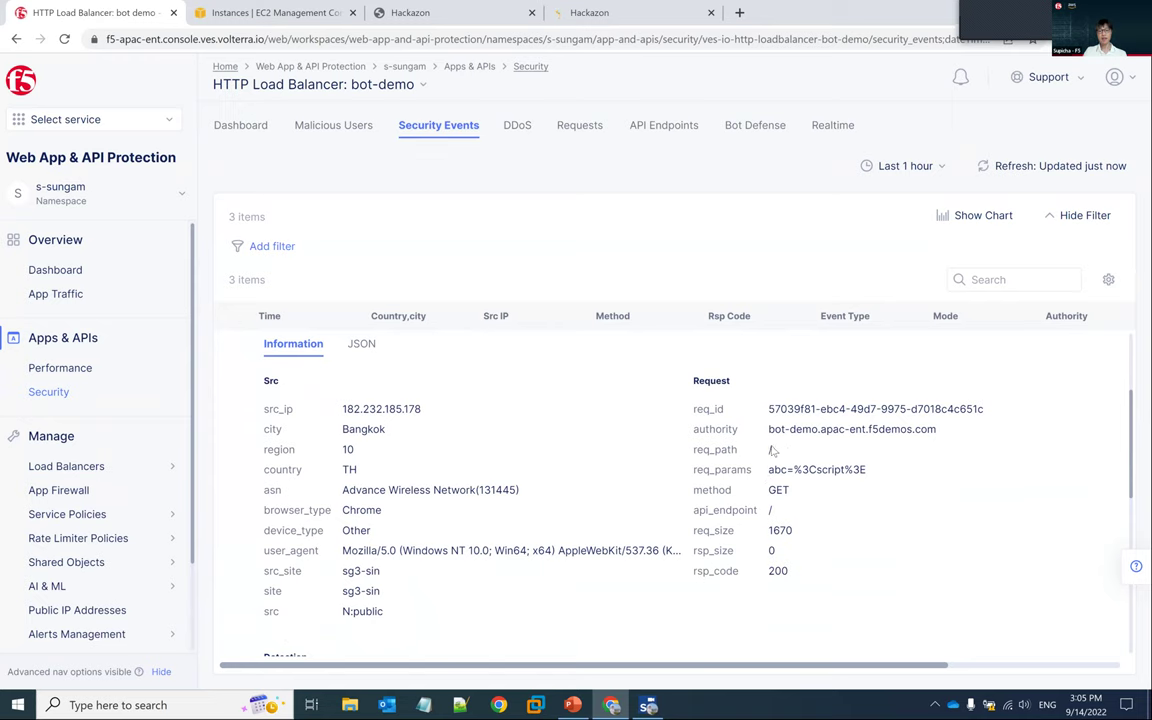
scroll(690, 354, "up", 3)
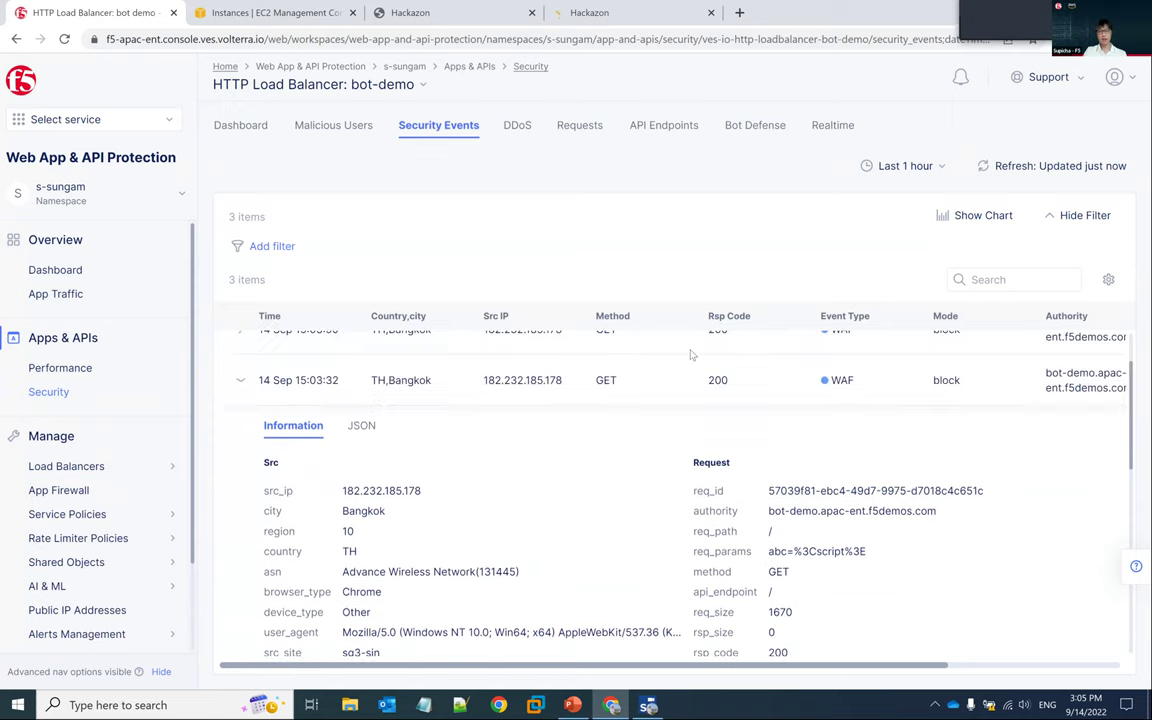
Step: Expand the 15:03:50 WAF event, examine its request parameters and detection signature, highlight the attack type, and collapse the event
left_click(240, 406)
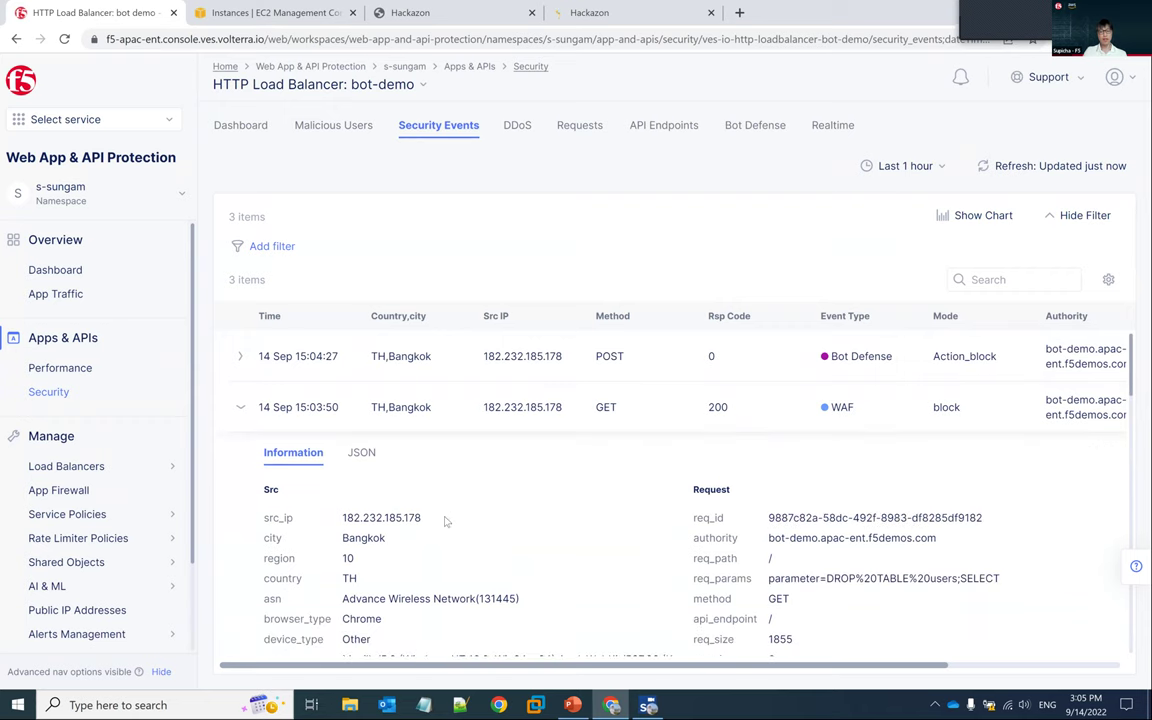
scroll(450, 520, "down", 2)
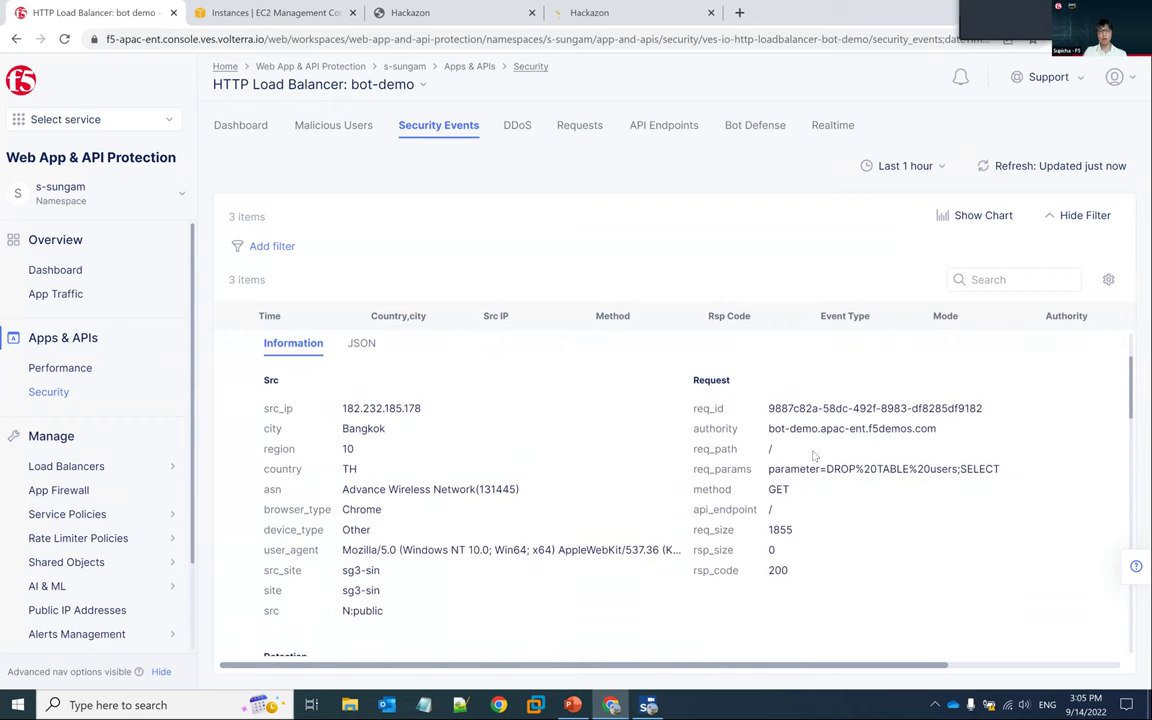
scroll(485, 540, "down", 1)
scroll(495, 562, "down", 4)
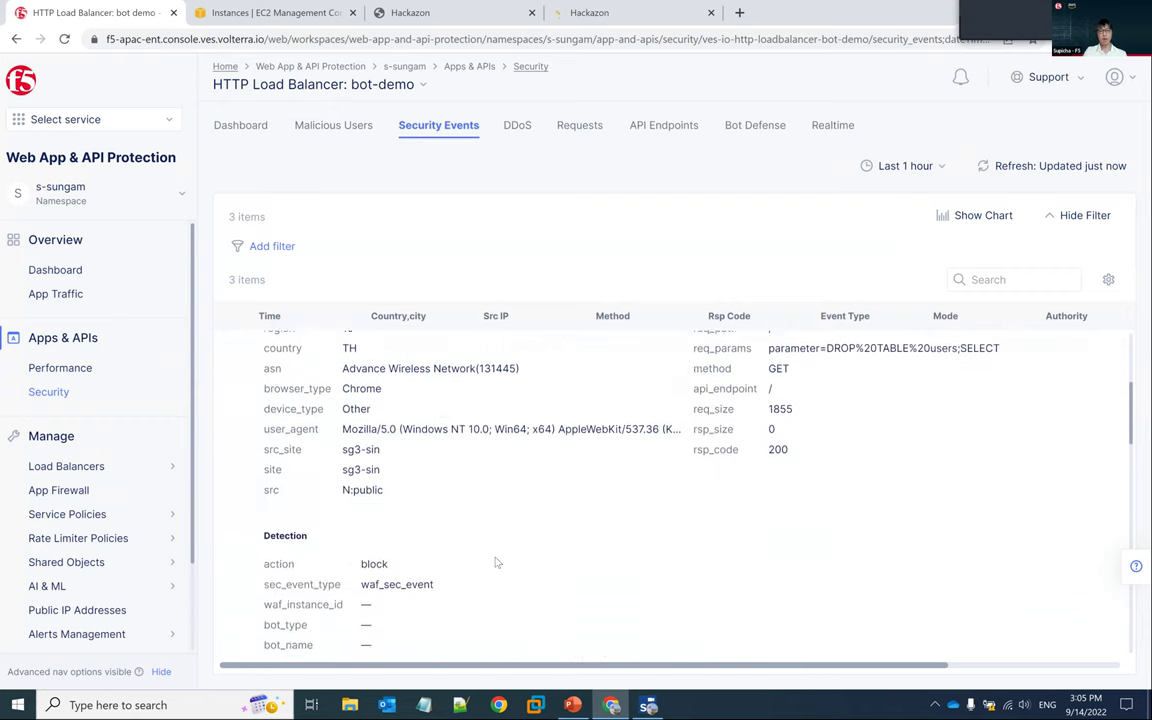
scroll(495, 562, "up", 3)
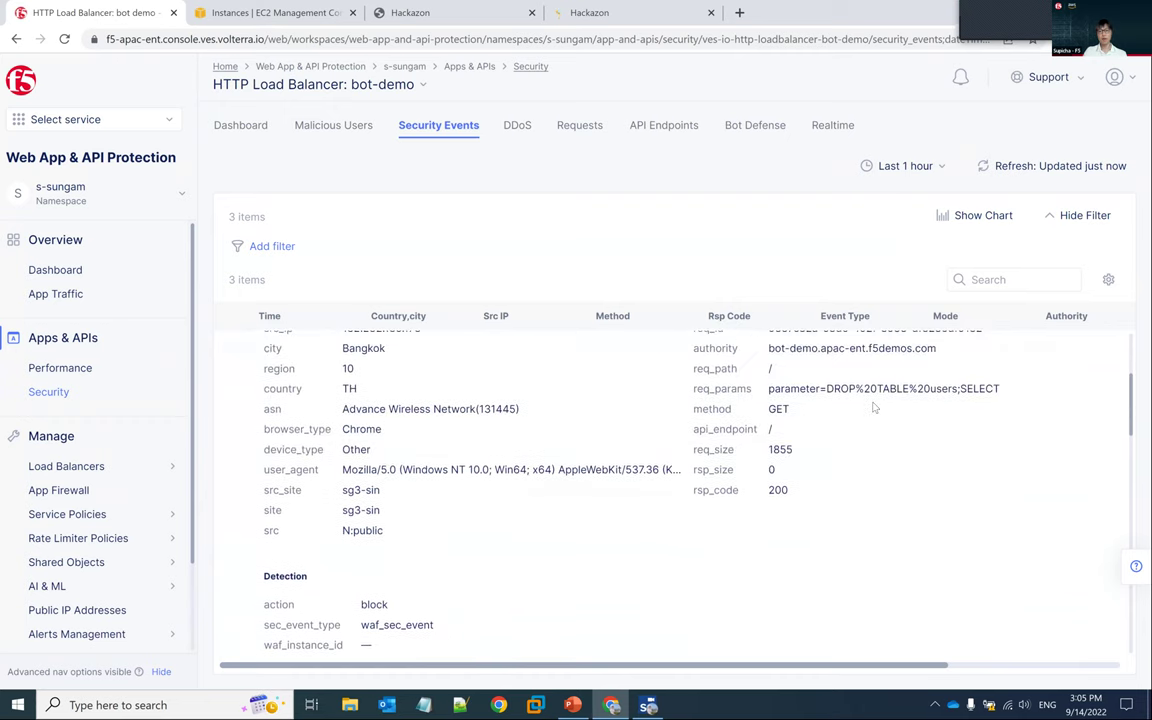
scroll(514, 569, "down", 5)
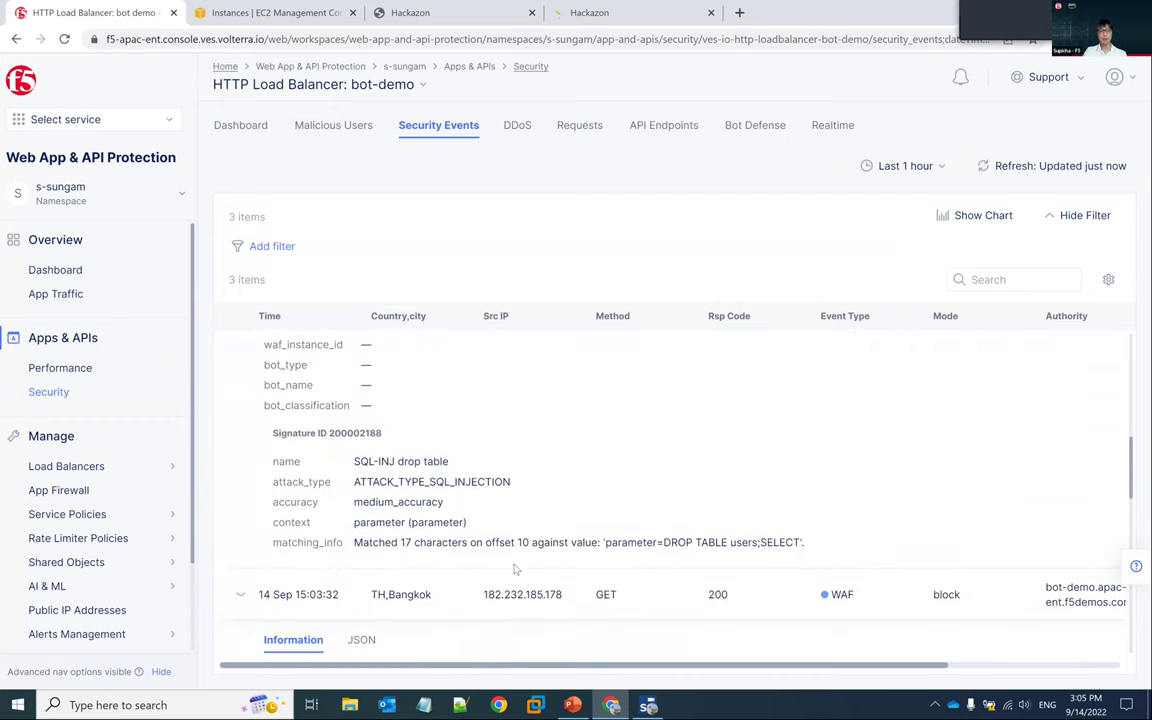
double_click(390, 481)
left_click(576, 500)
double_click(489, 481)
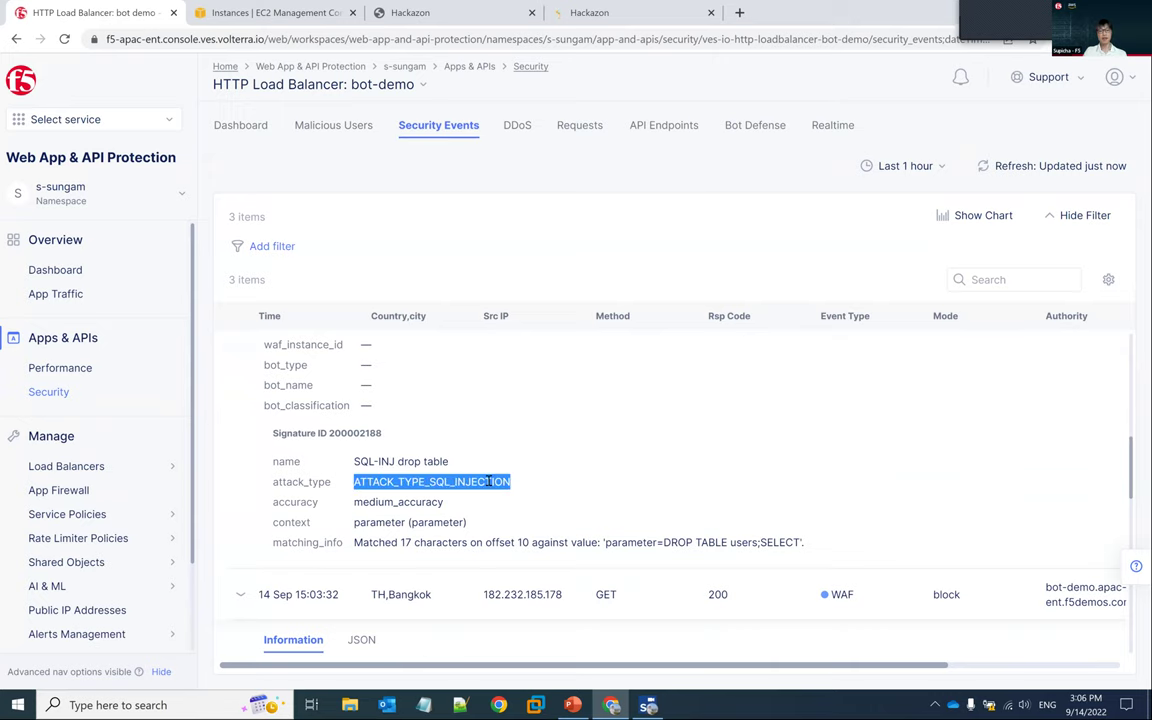
scroll(489, 481, "up", 10)
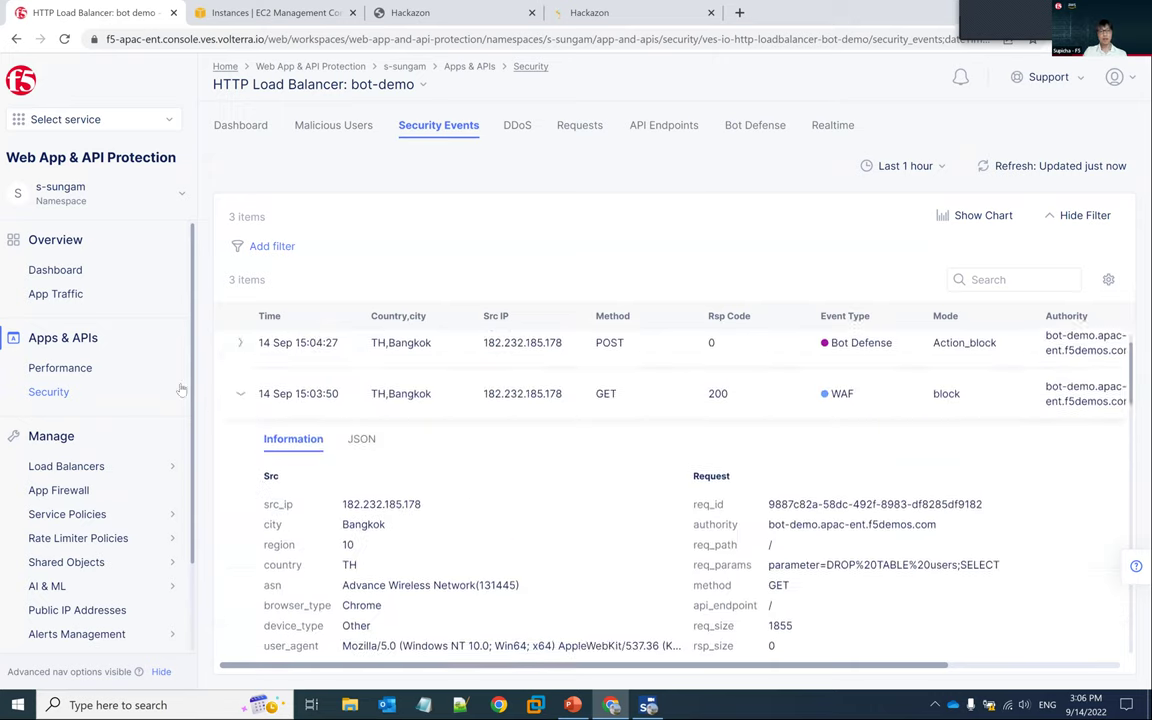
left_click(240, 408)
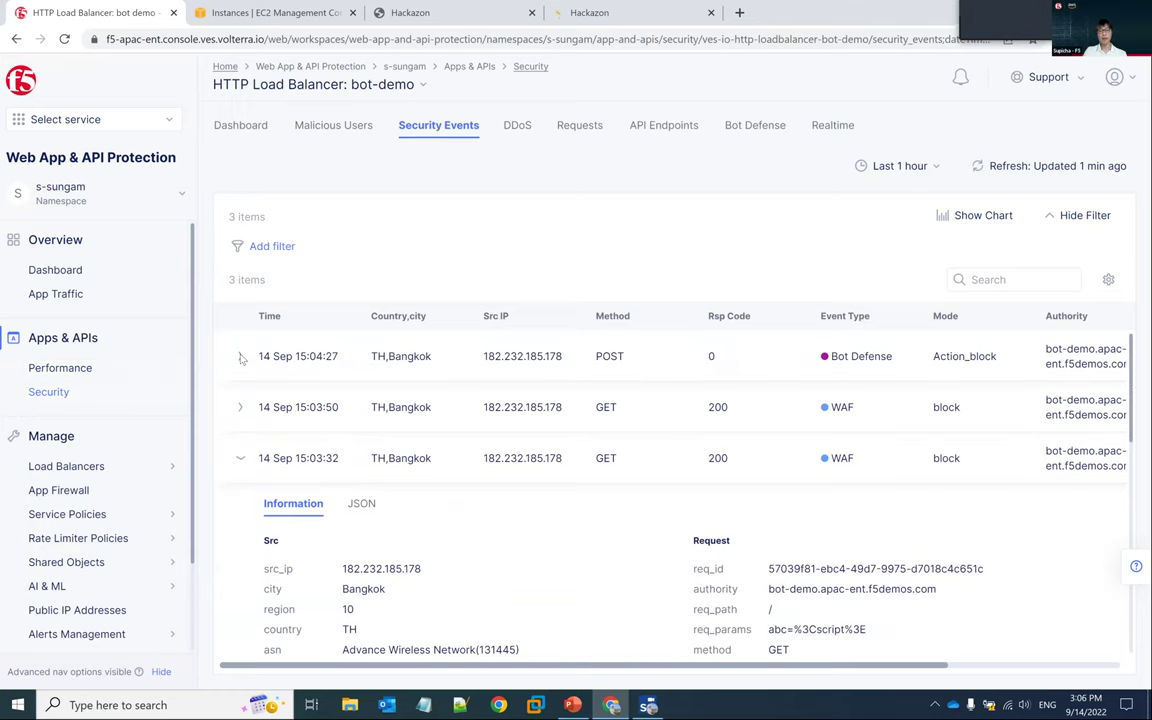
Step: Expand the 15:04:27 Bot Defense event and examine its request details
left_click(240, 357)
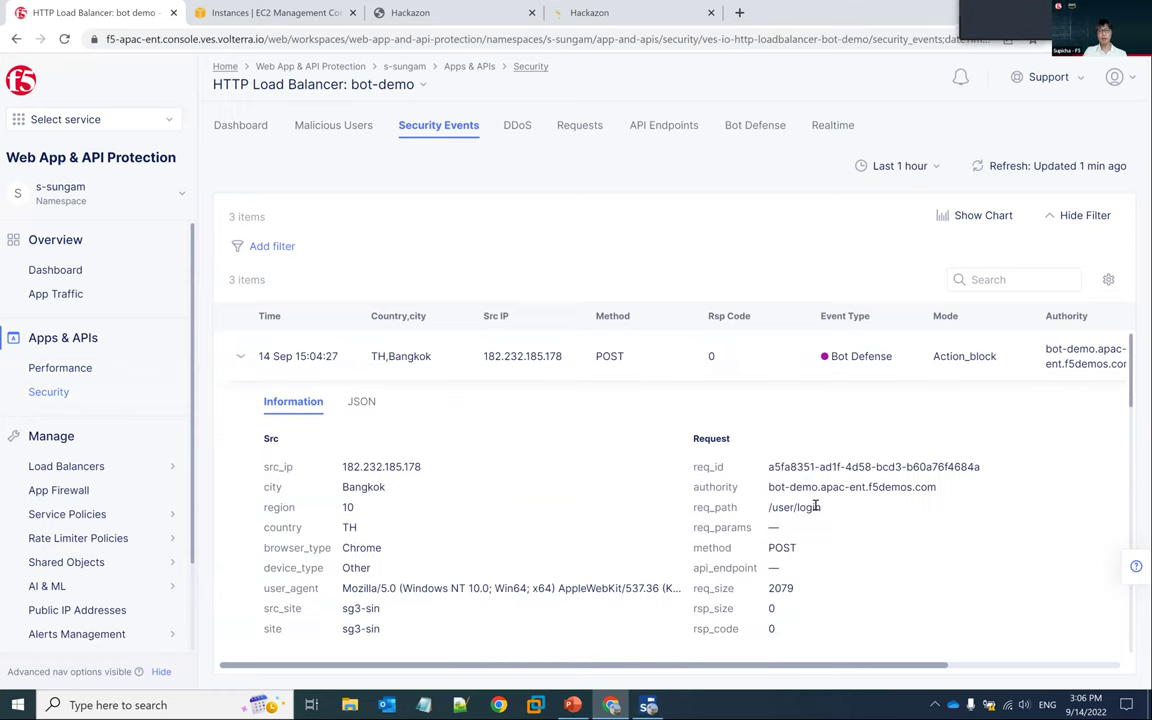
scroll(771, 496, "down", 1)
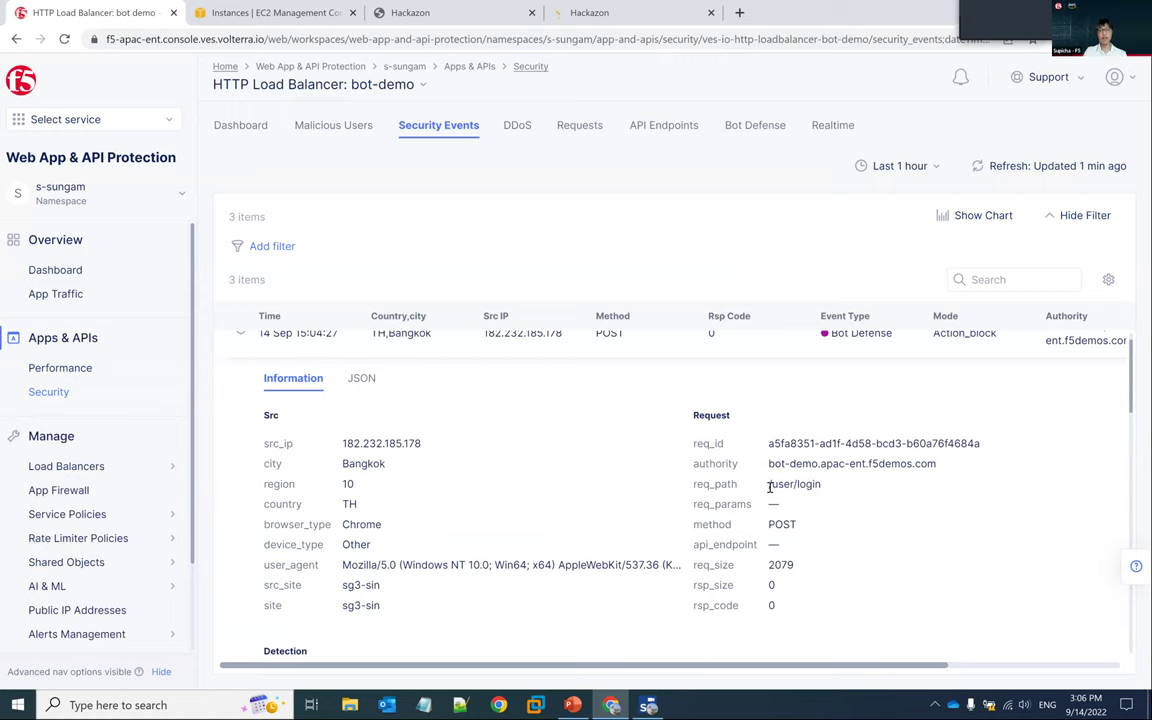